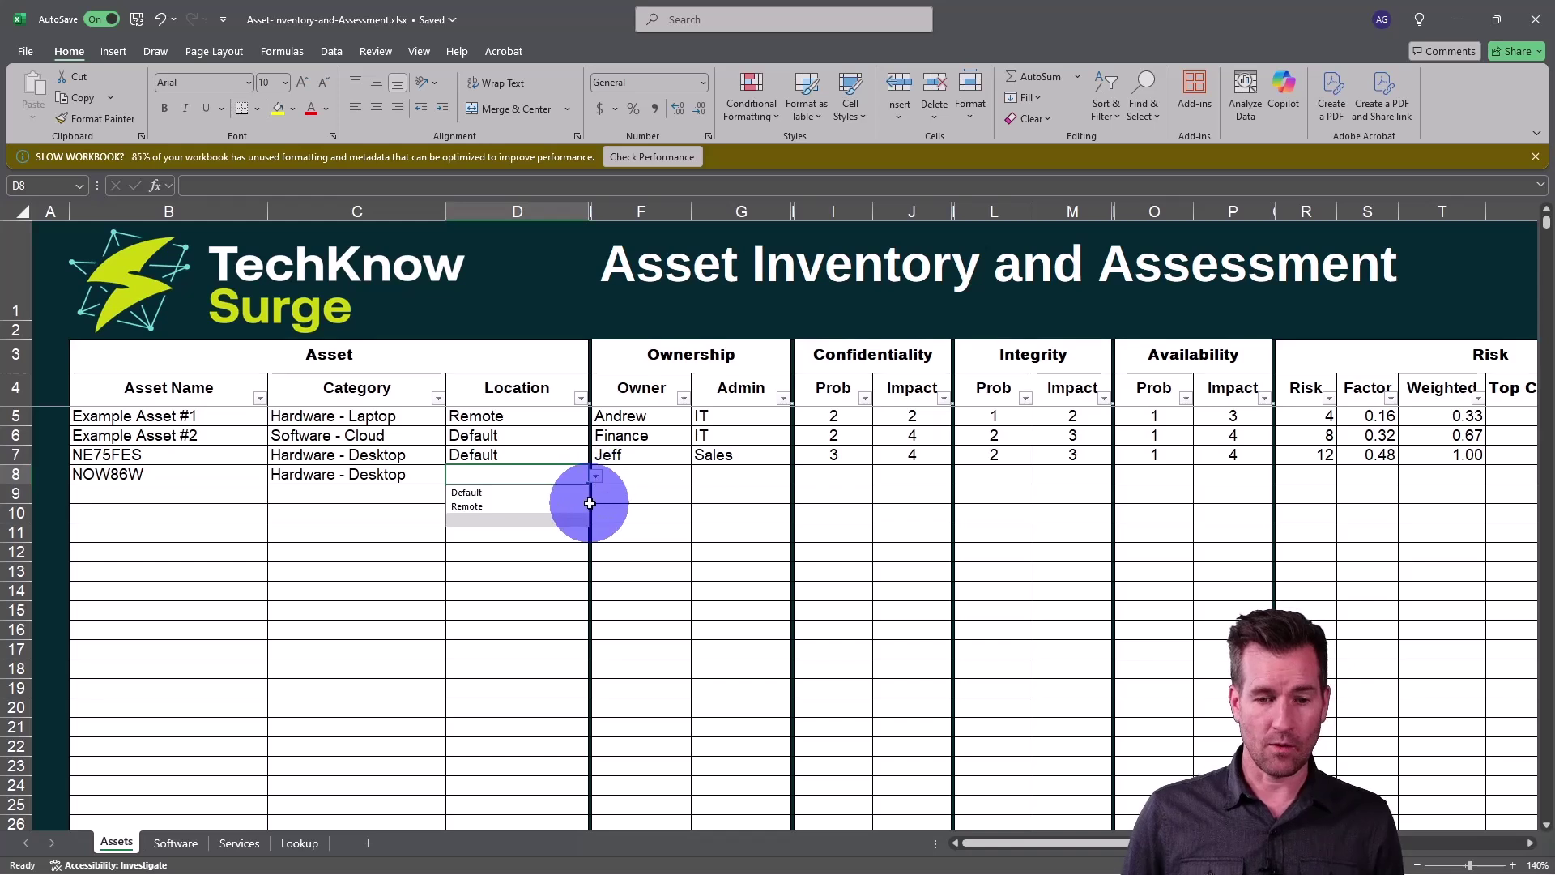
# - Complete the NOW86W asset row with location Remote, the owner's first name and Finance as admin
pyautogui.click(564, 508)
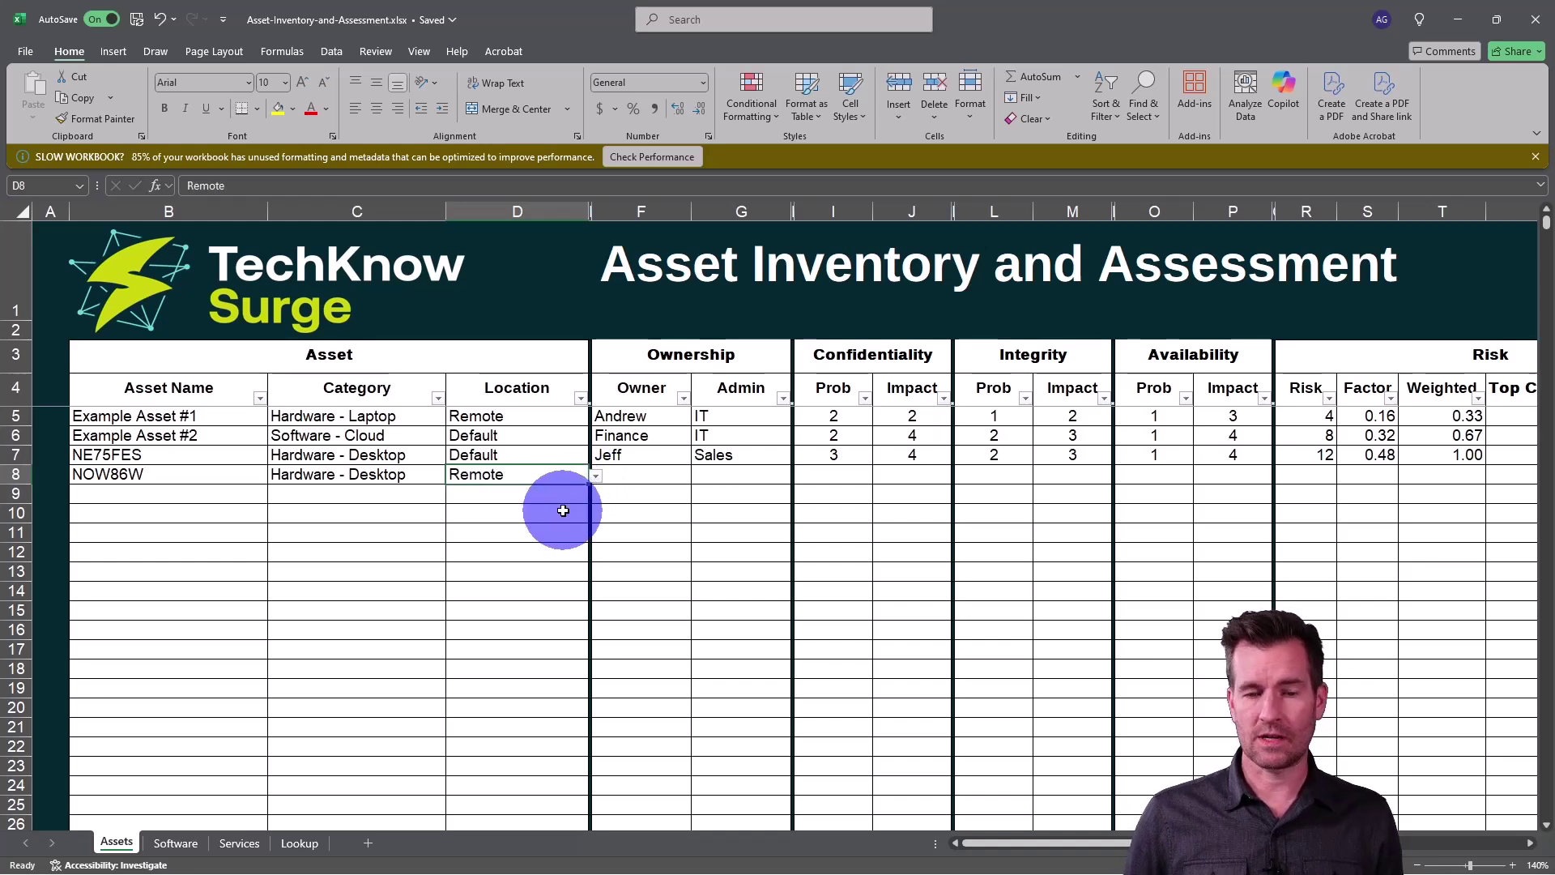
pyautogui.click(638, 478)
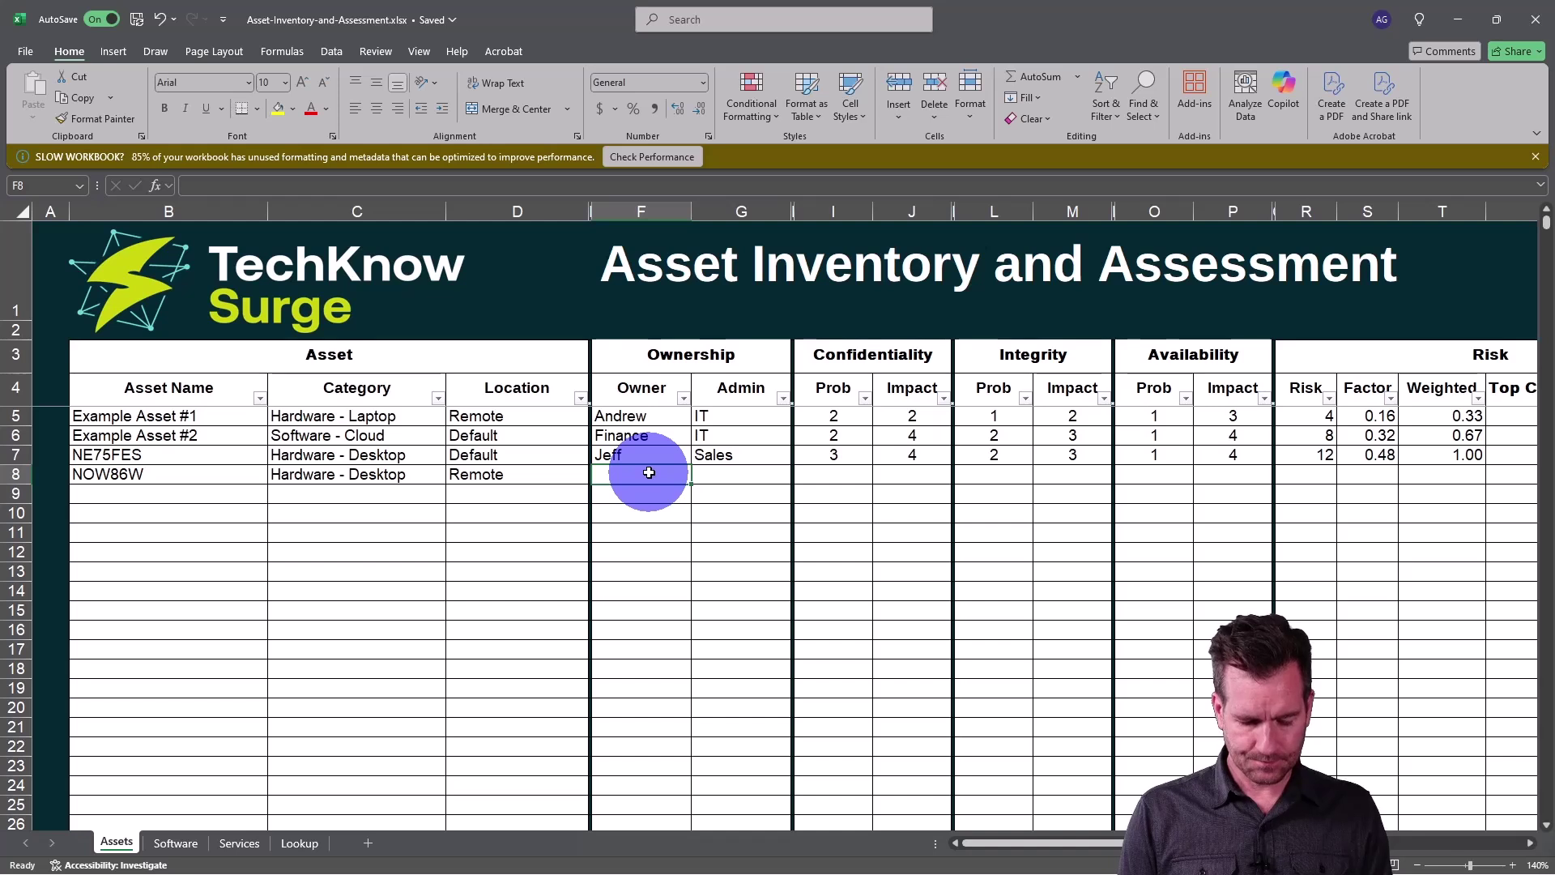
pyautogui.write('George')
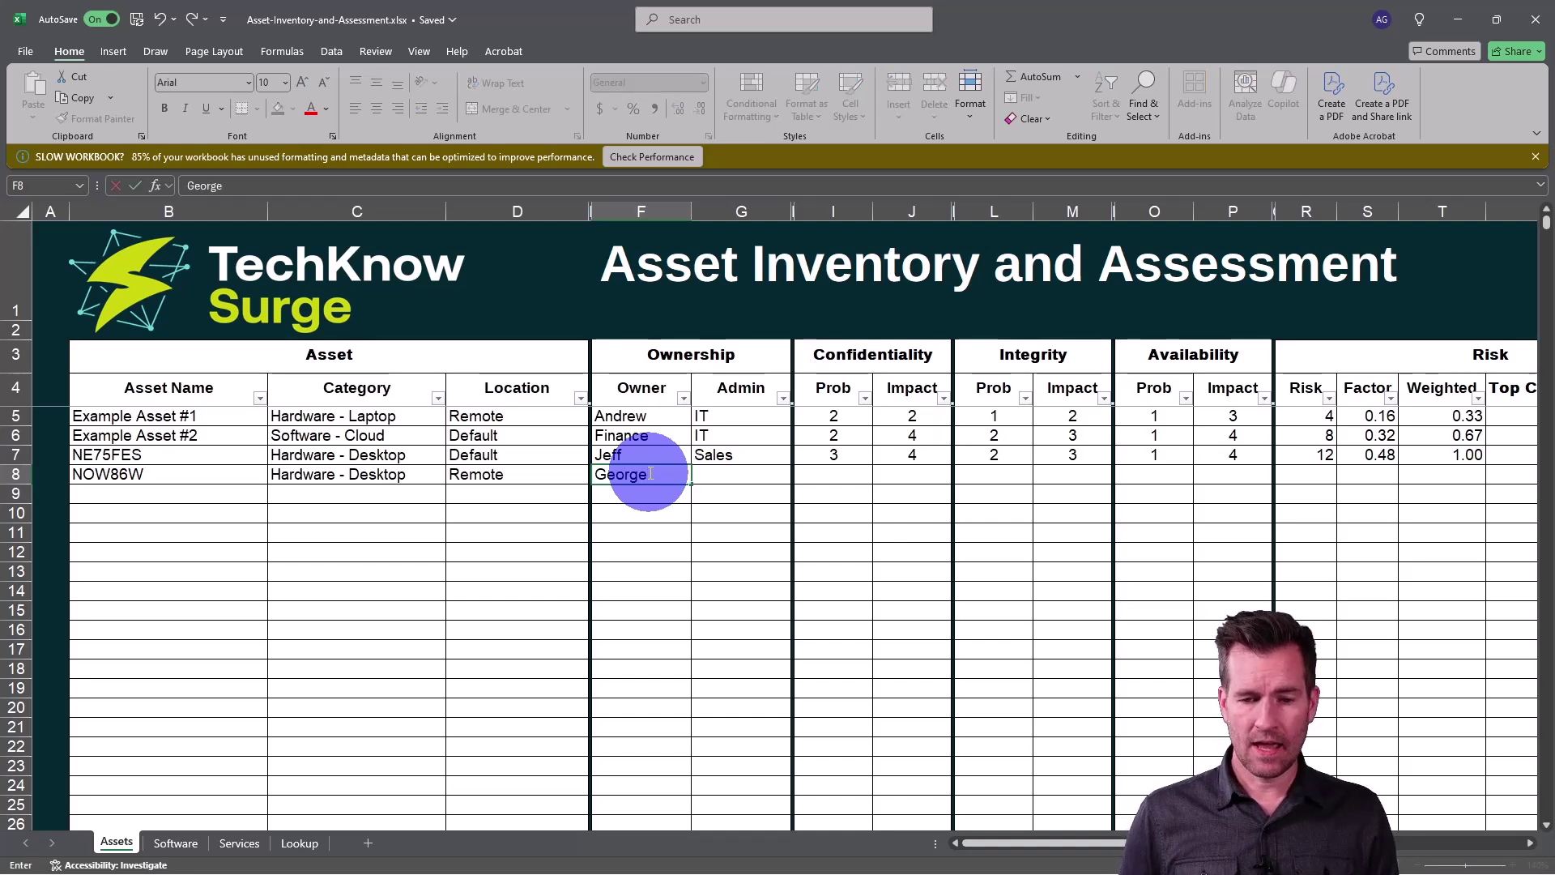
pyautogui.press('Tab')
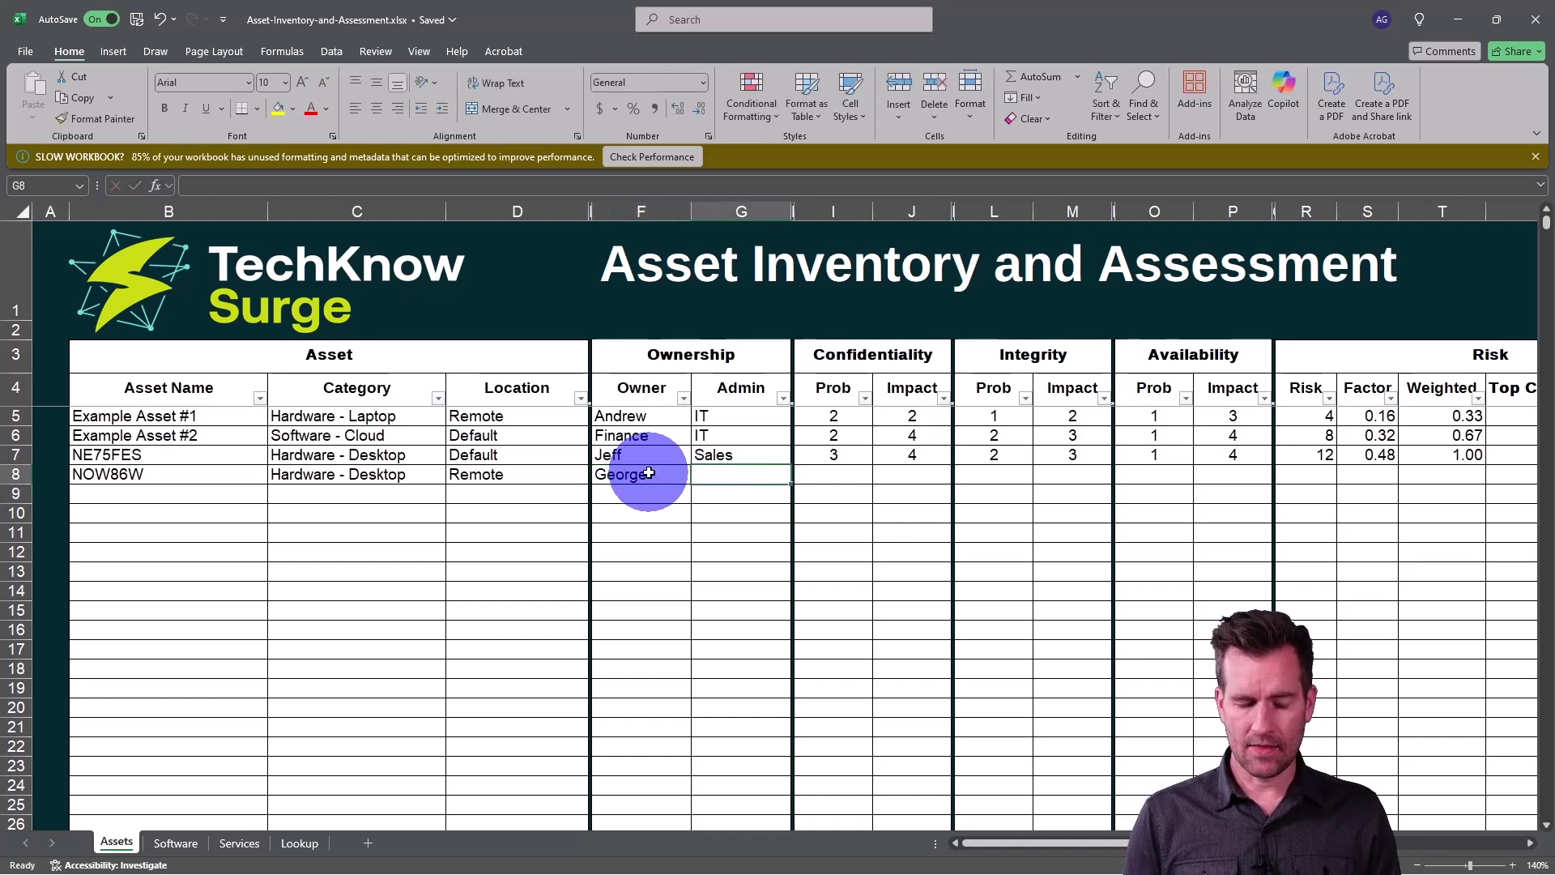
pyautogui.write('Fina')
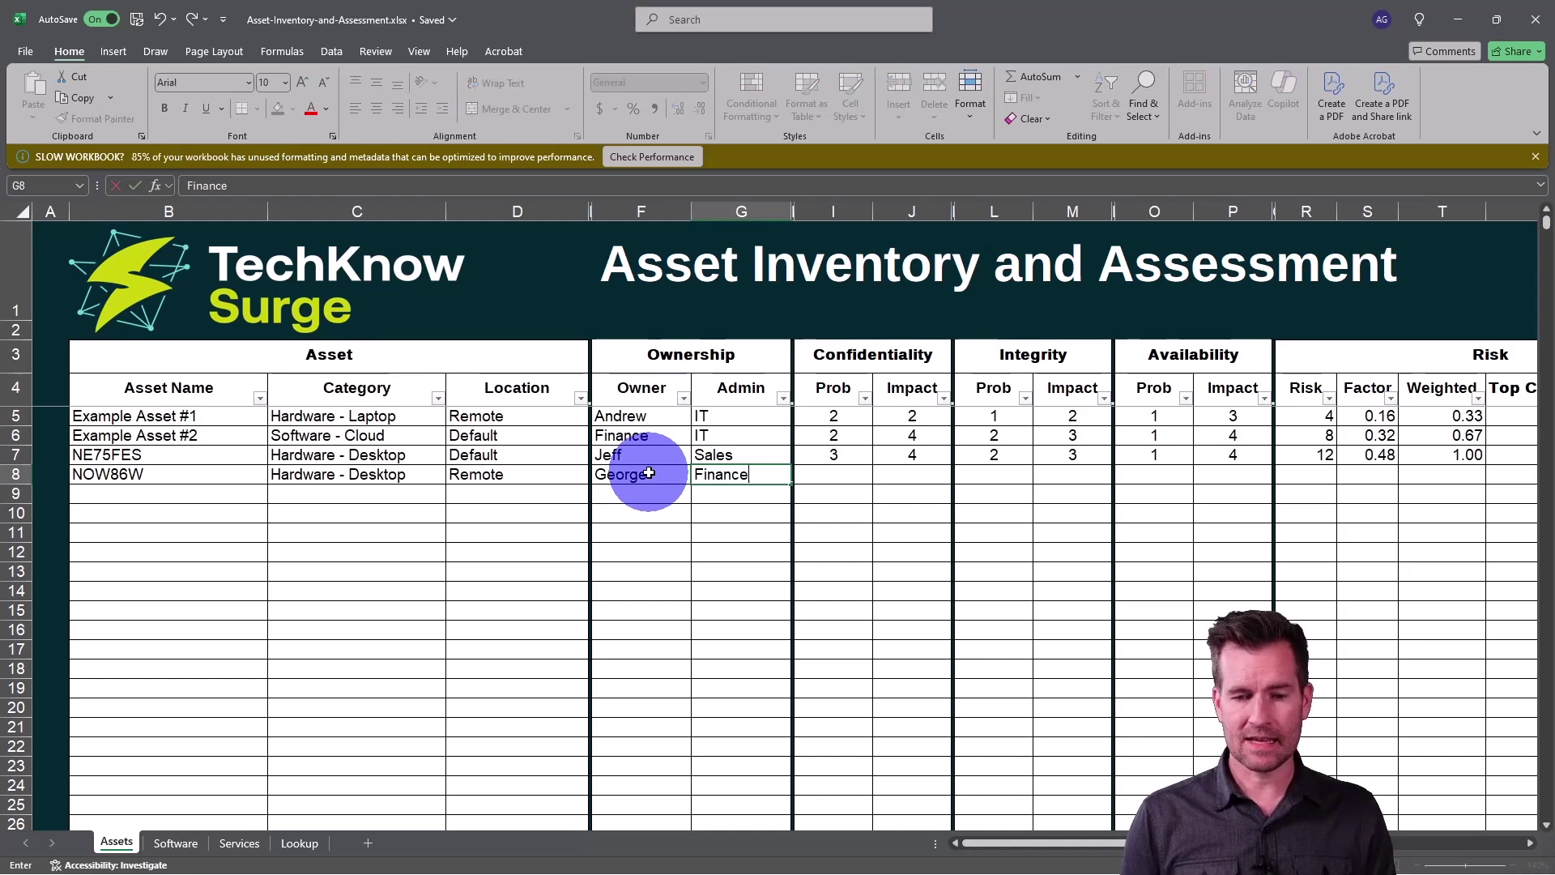
pyautogui.write('nce')
pyautogui.press('Return')
pyautogui.press('Tab')
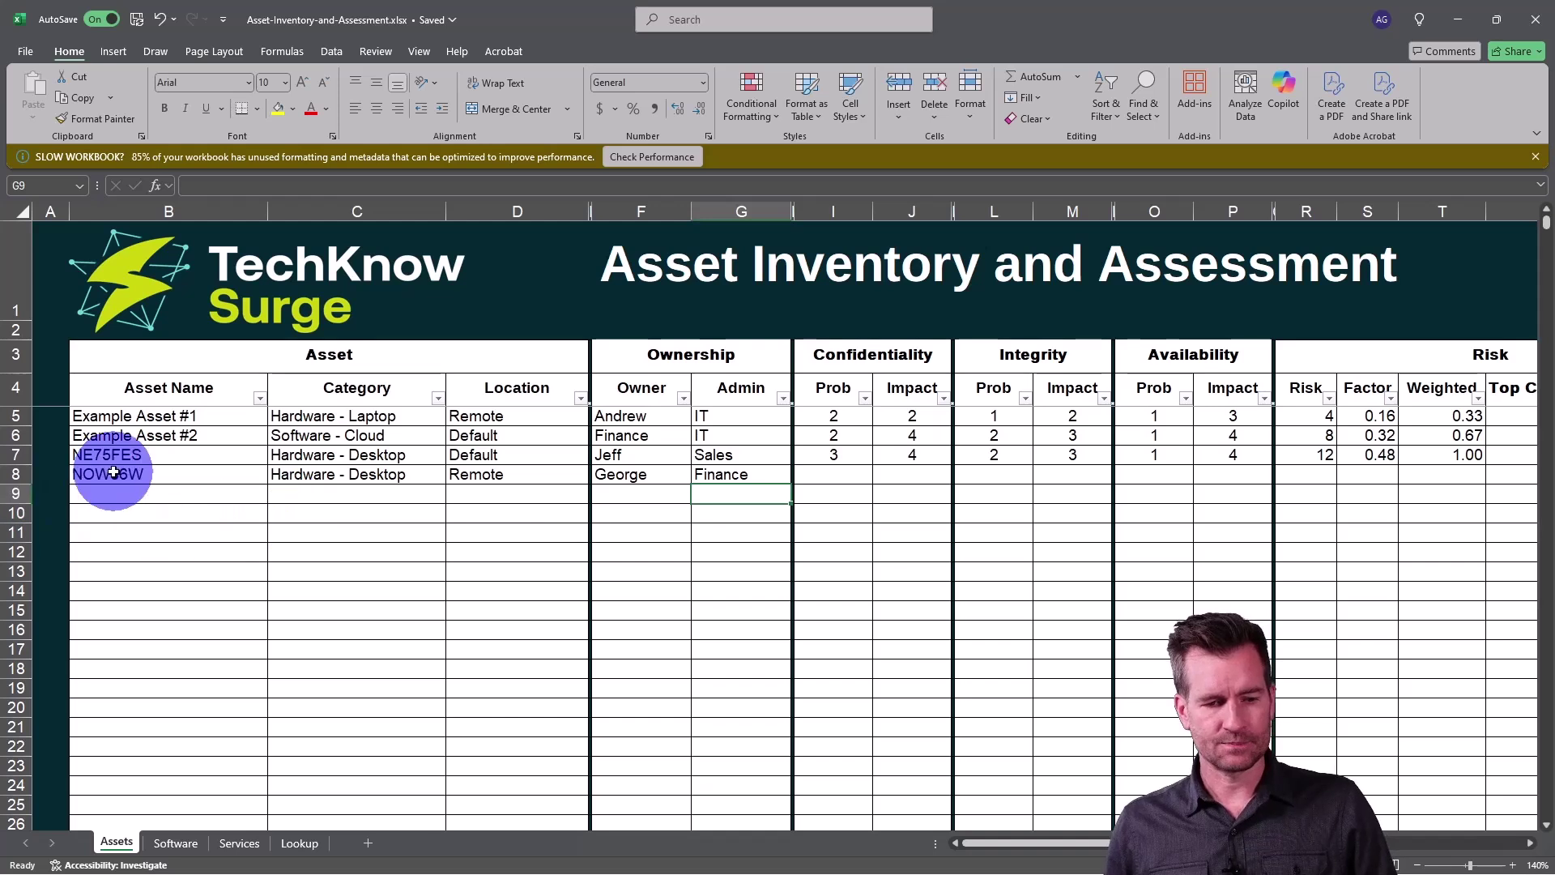
# - Copy the Confidentiality, Integrity and Availability ratings from Example Asset #1 into the NOW86W row
pyautogui.moveTo(728, 476); pyautogui.dragTo(154, 480)
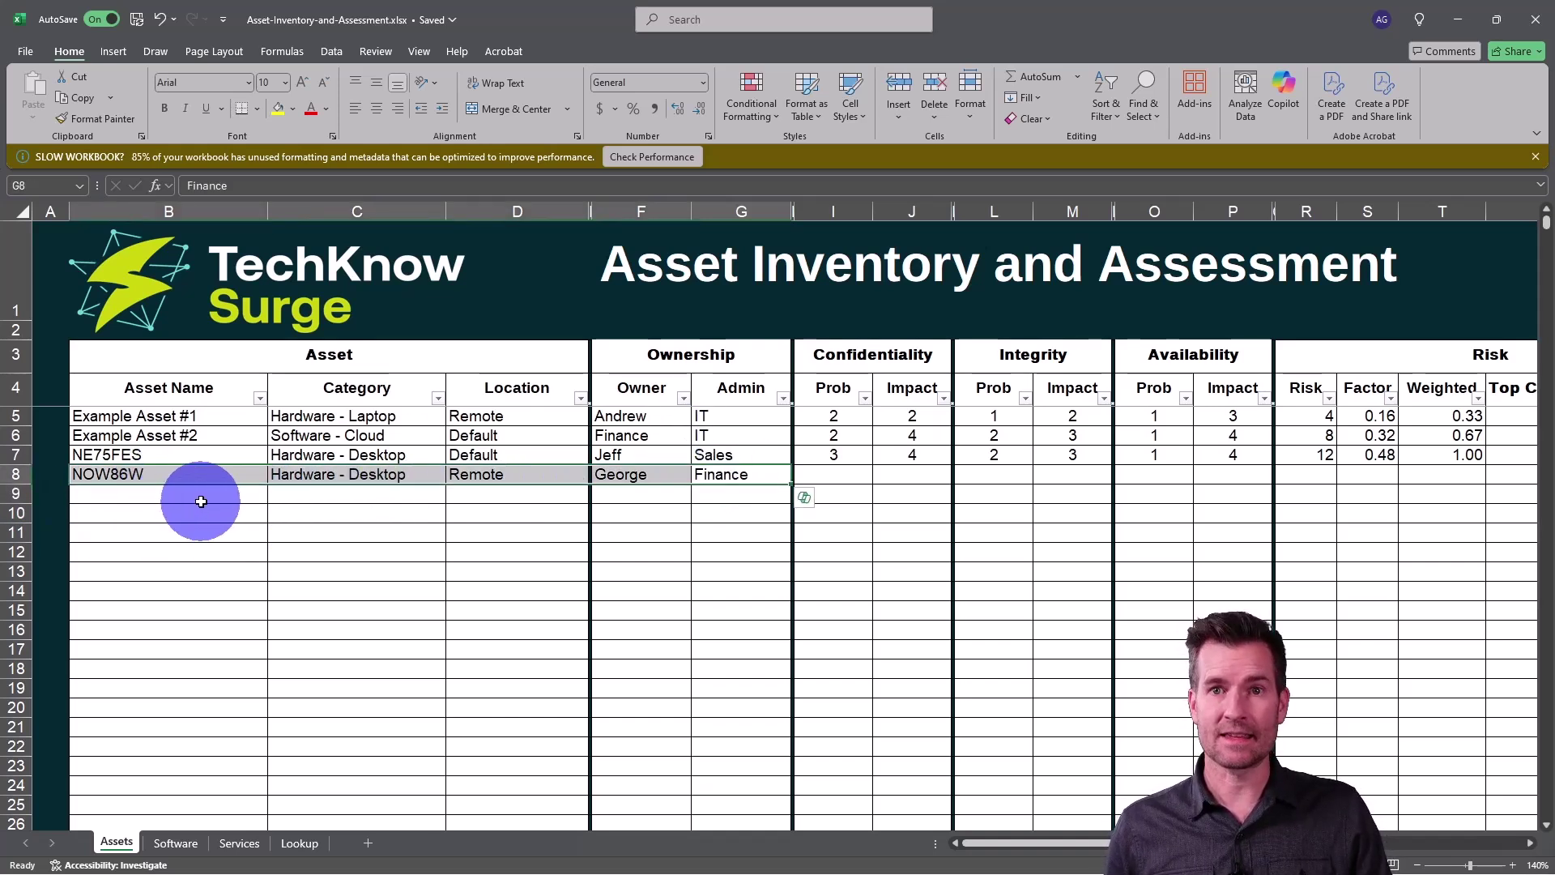
pyautogui.moveTo(809, 476); pyautogui.dragTo(1444, 470)
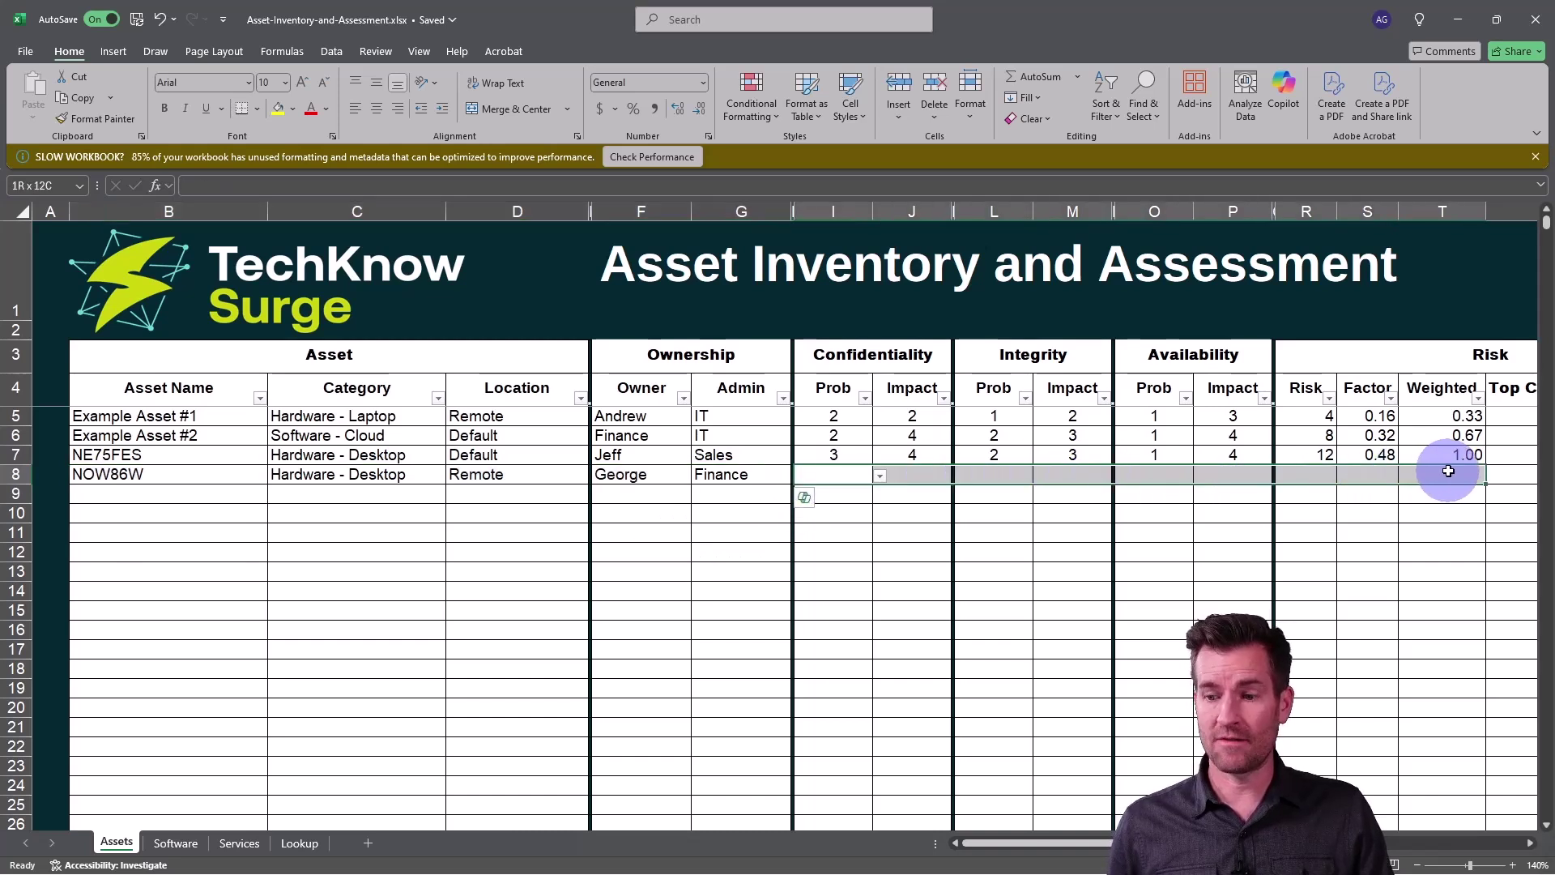
pyautogui.click(842, 482)
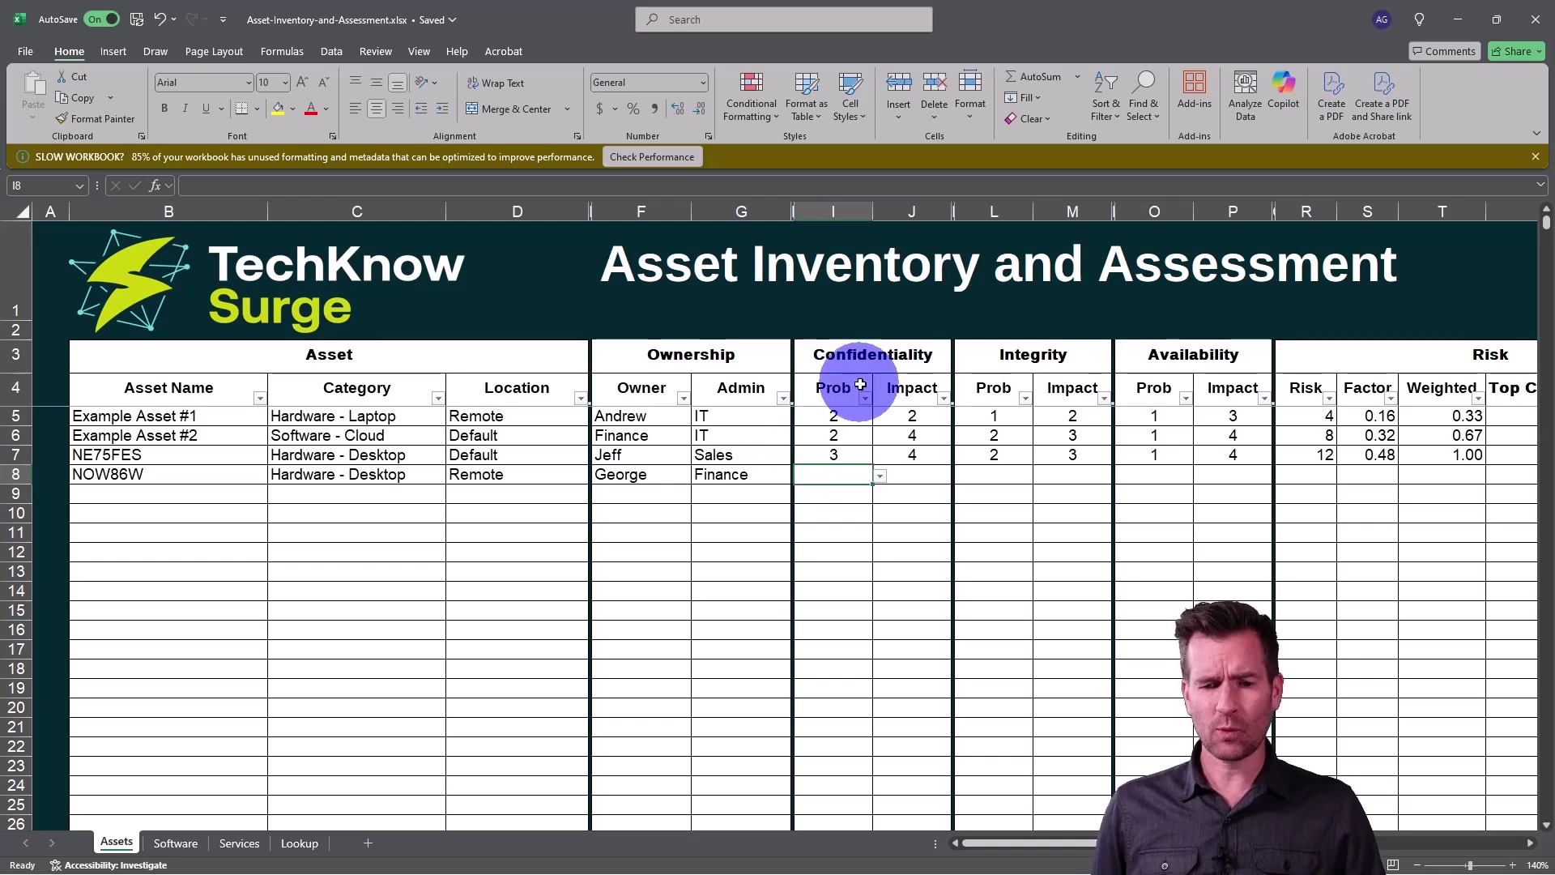
pyautogui.moveTo(832, 416); pyautogui.dragTo(1219, 460)
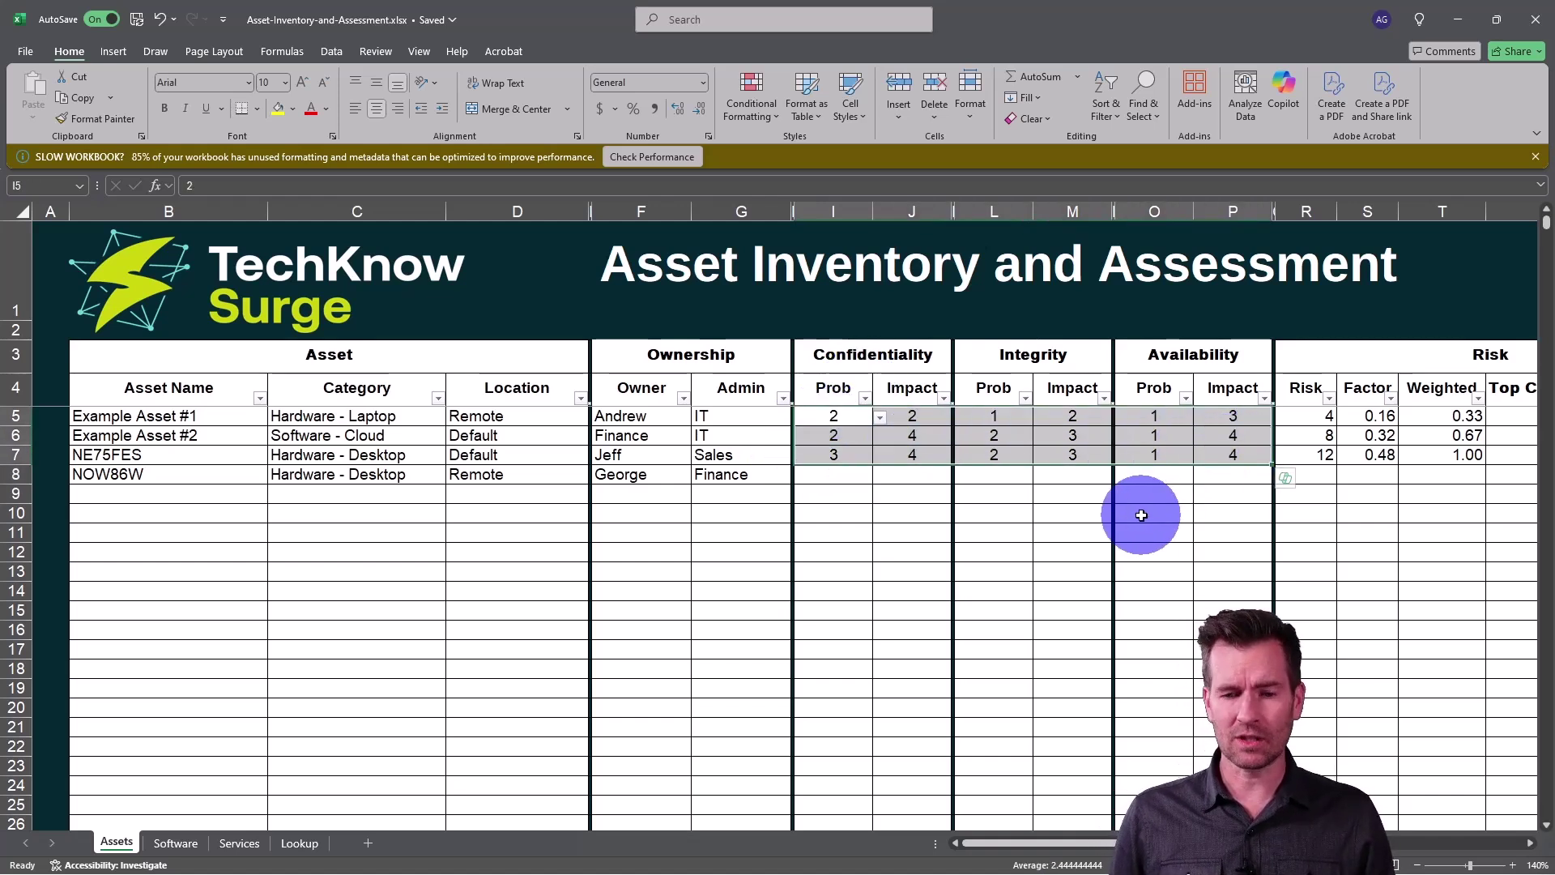
pyautogui.click(833, 416)
pyautogui.moveTo(1233, 416); pyautogui.dragTo(941, 423)
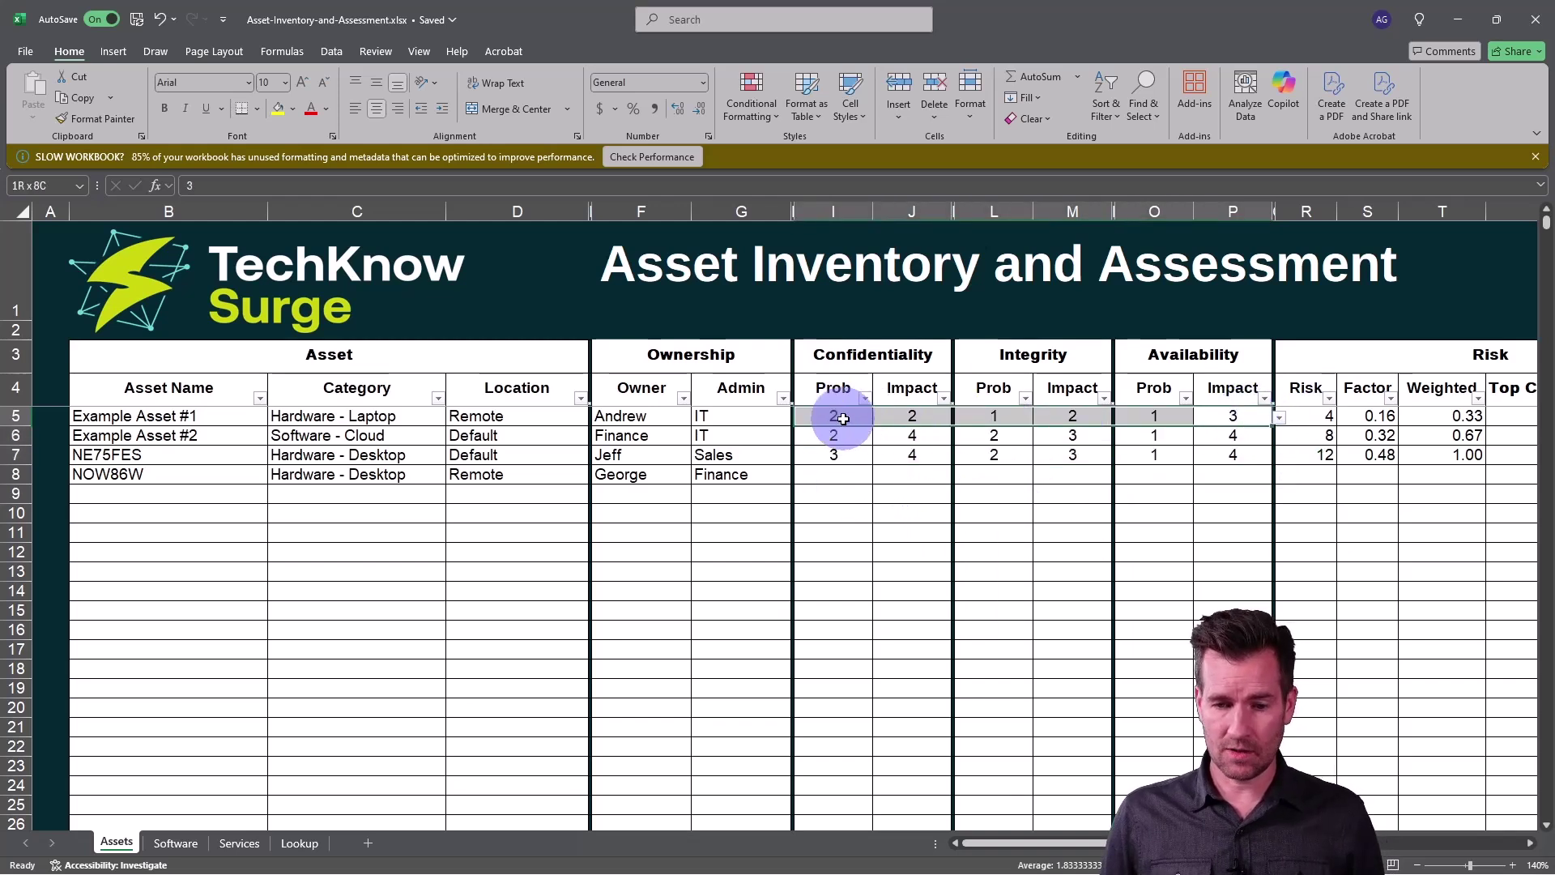
pyautogui.hotkey('ctrl', 'c')
pyautogui.click(837, 474)
pyautogui.hotkey('ctrl', 'v')
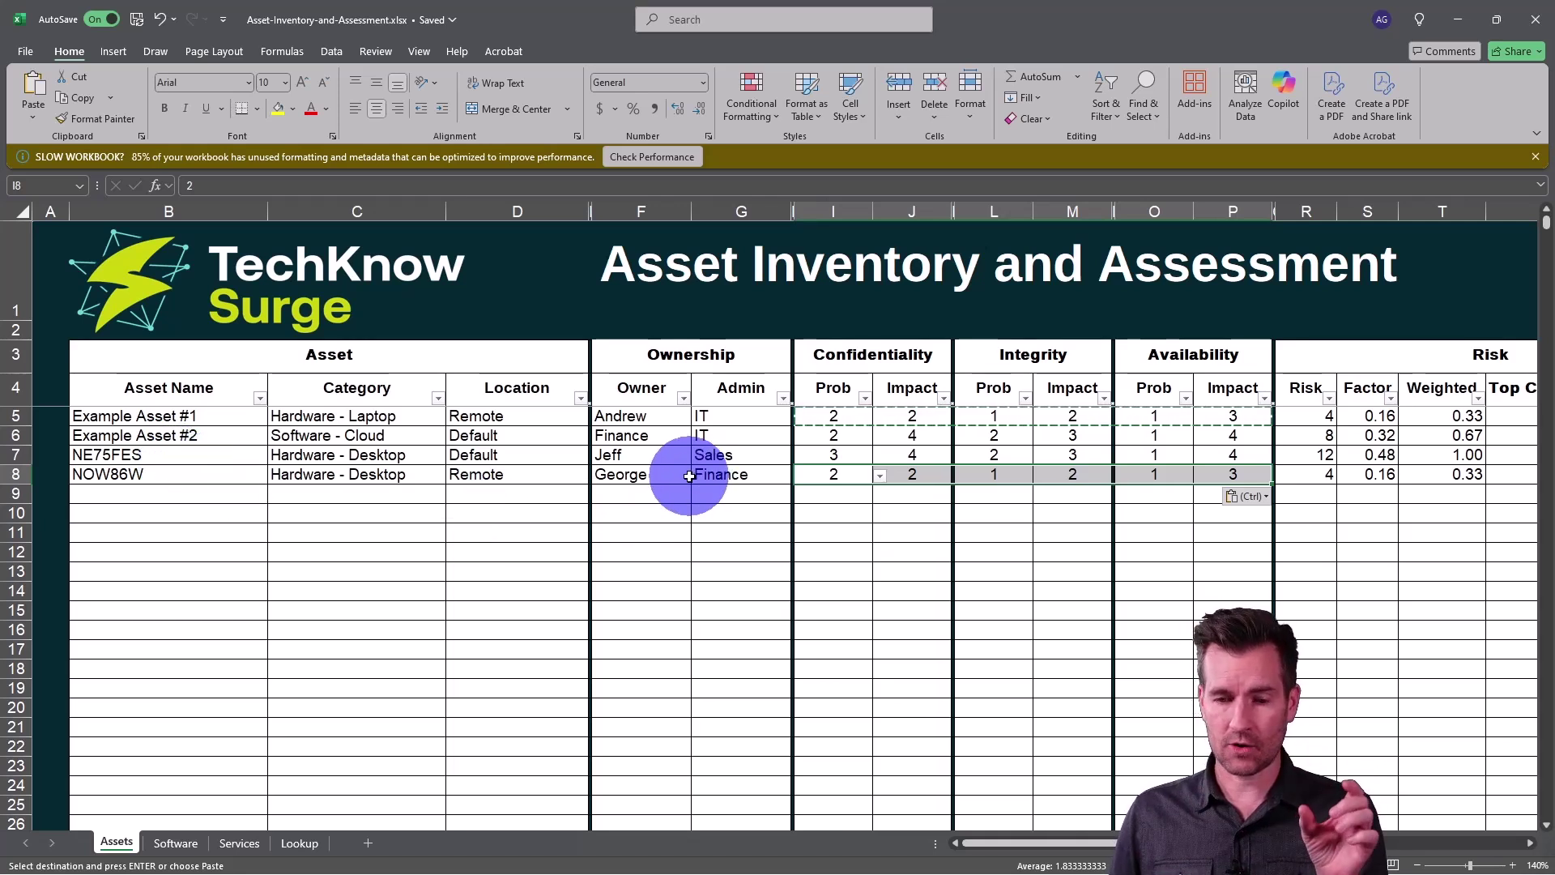
# - Examine the Risk, Factor and Weighted scores of the listed assets, along with their ownership details and ratings
pyautogui.click(1328, 531)
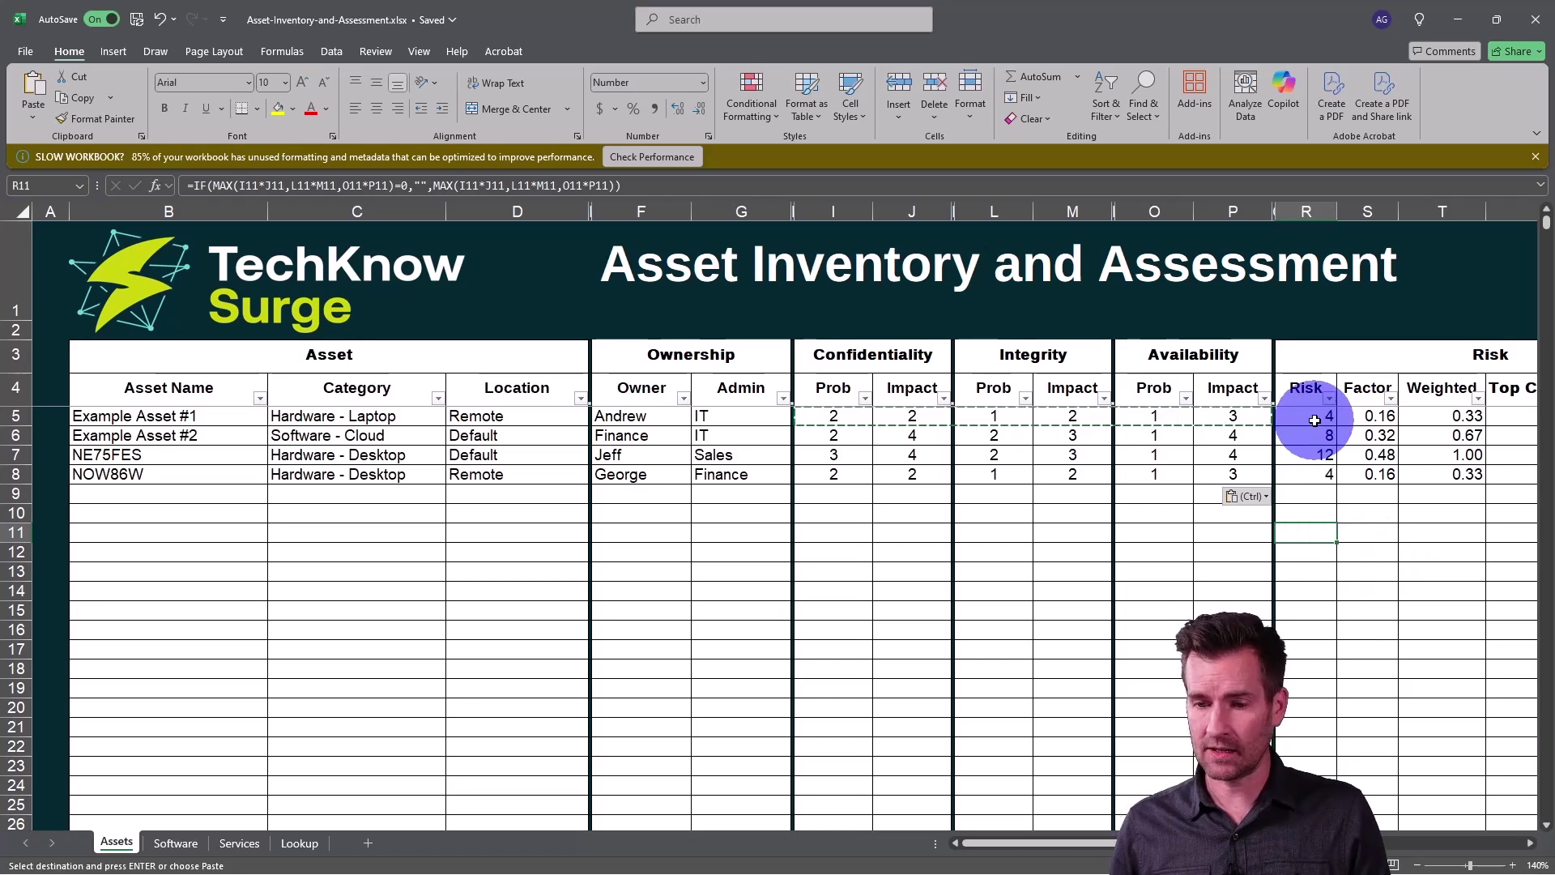
pyautogui.moveTo(1315, 420); pyautogui.dragTo(1315, 475)
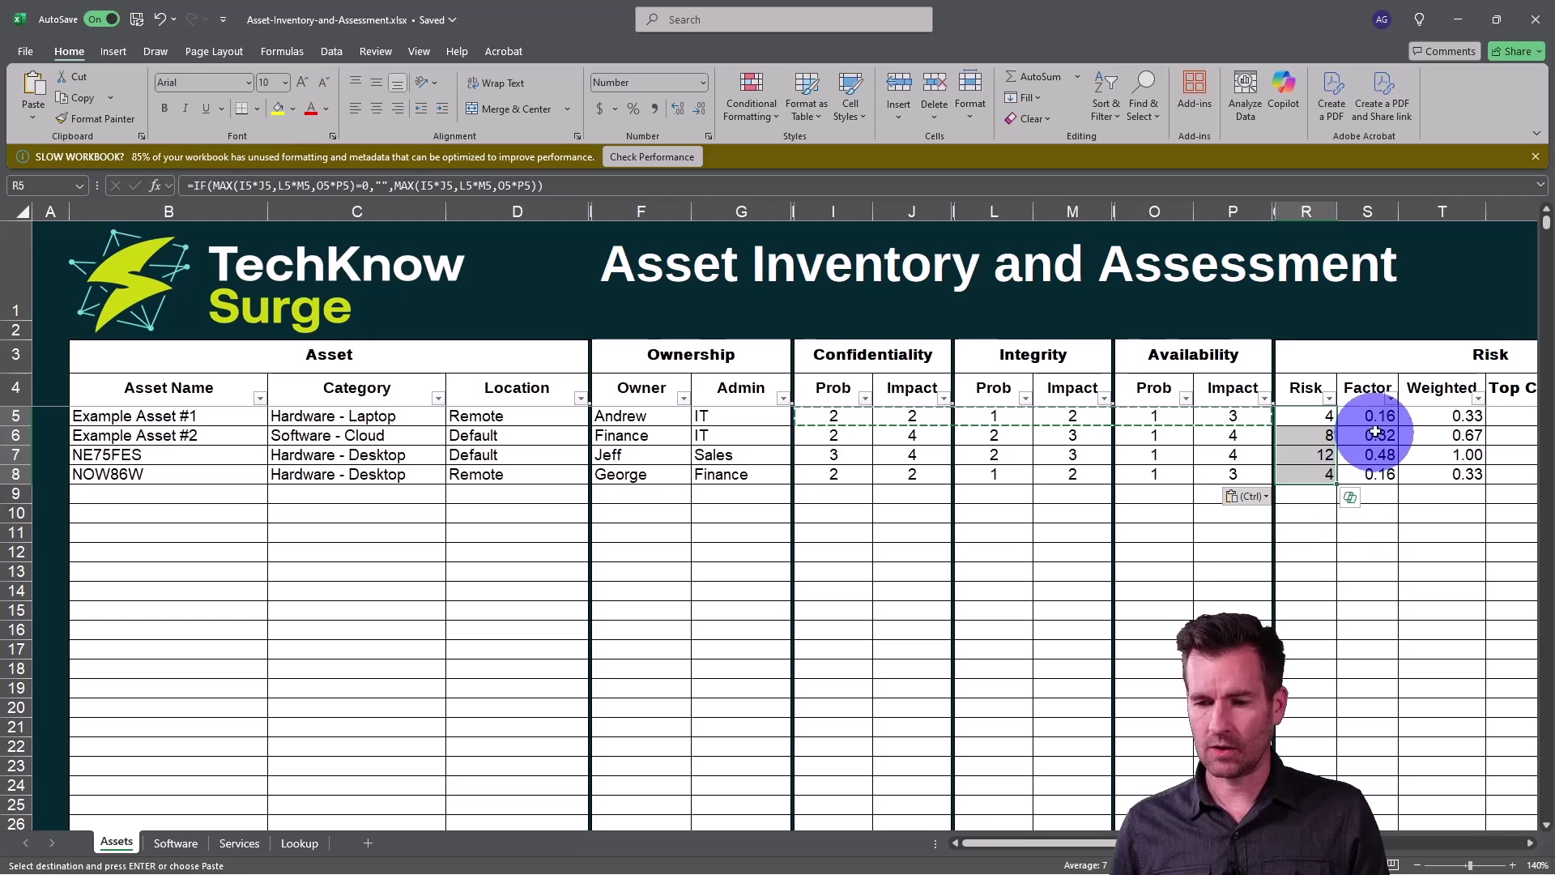
pyautogui.moveTo(1377, 417); pyautogui.dragTo(1381, 476)
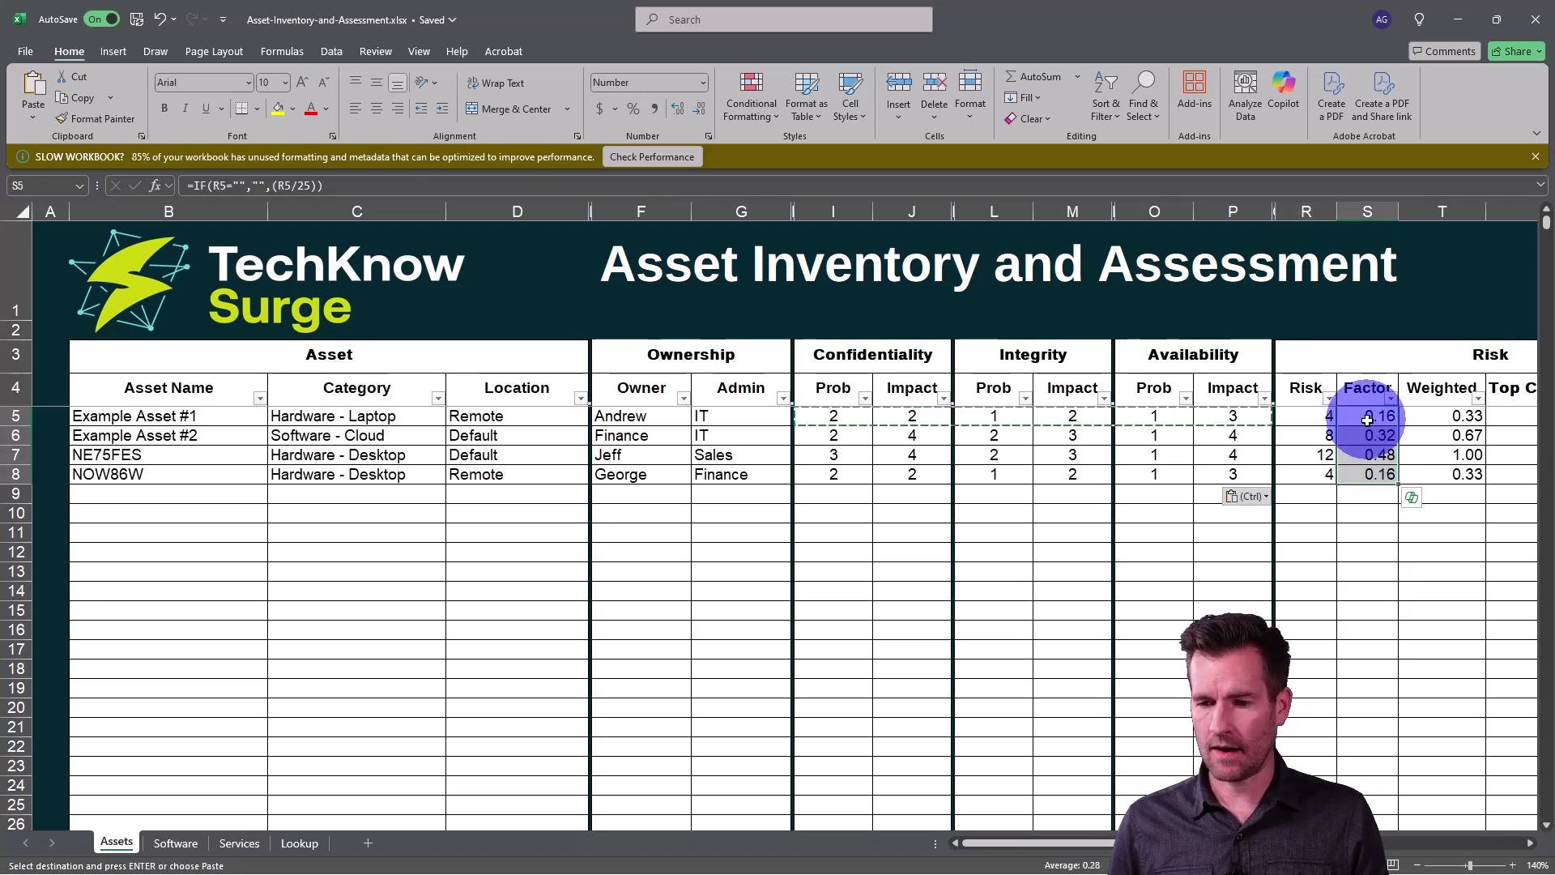
pyautogui.click(1378, 458)
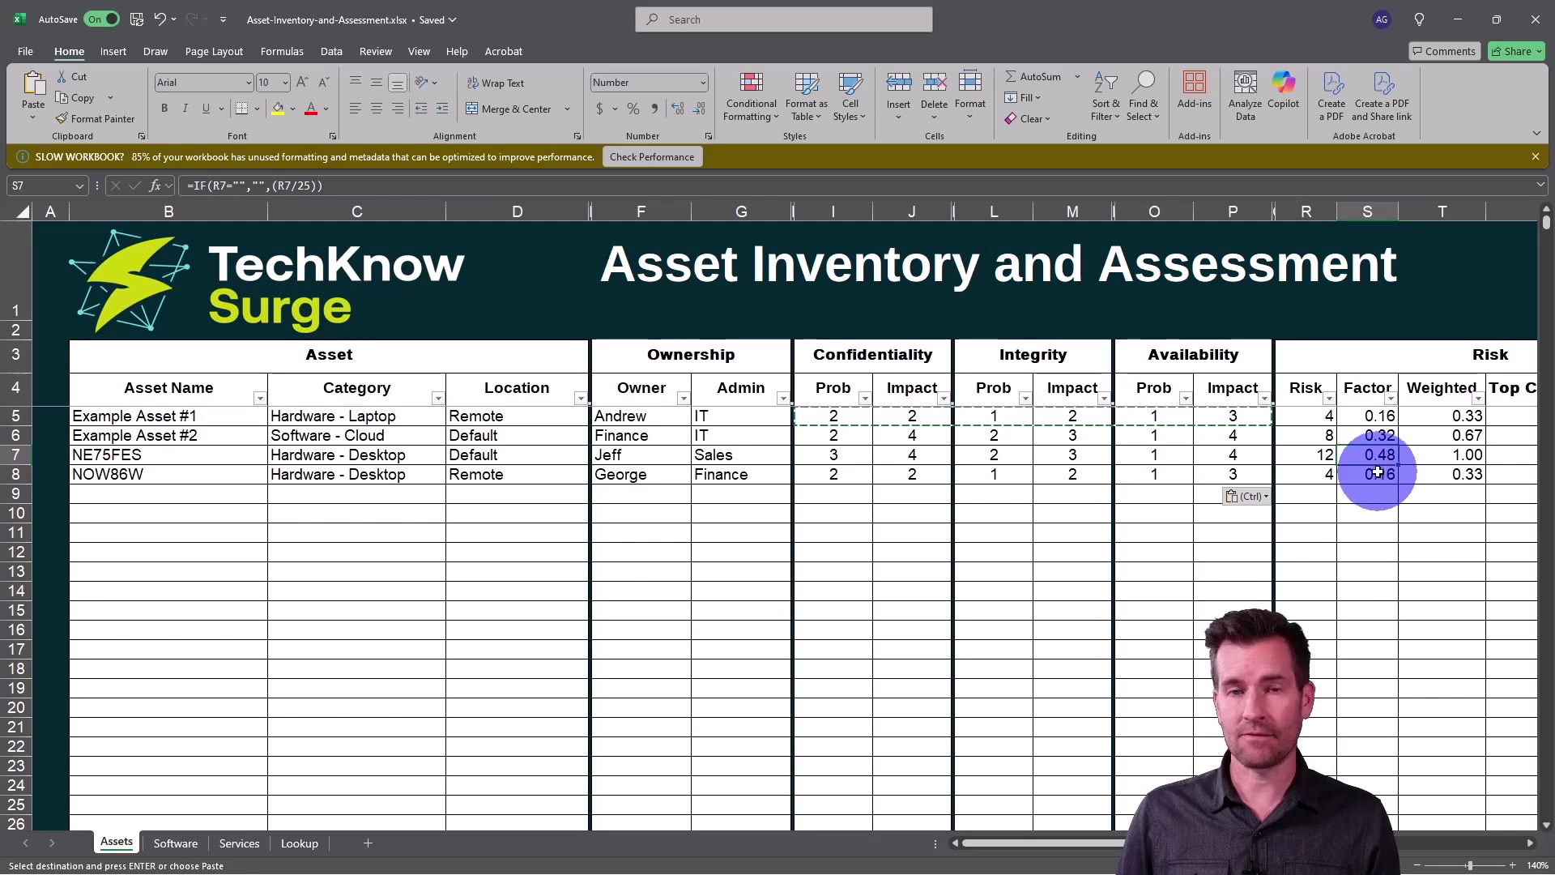
pyautogui.moveTo(1441, 413); pyautogui.dragTo(1448, 473)
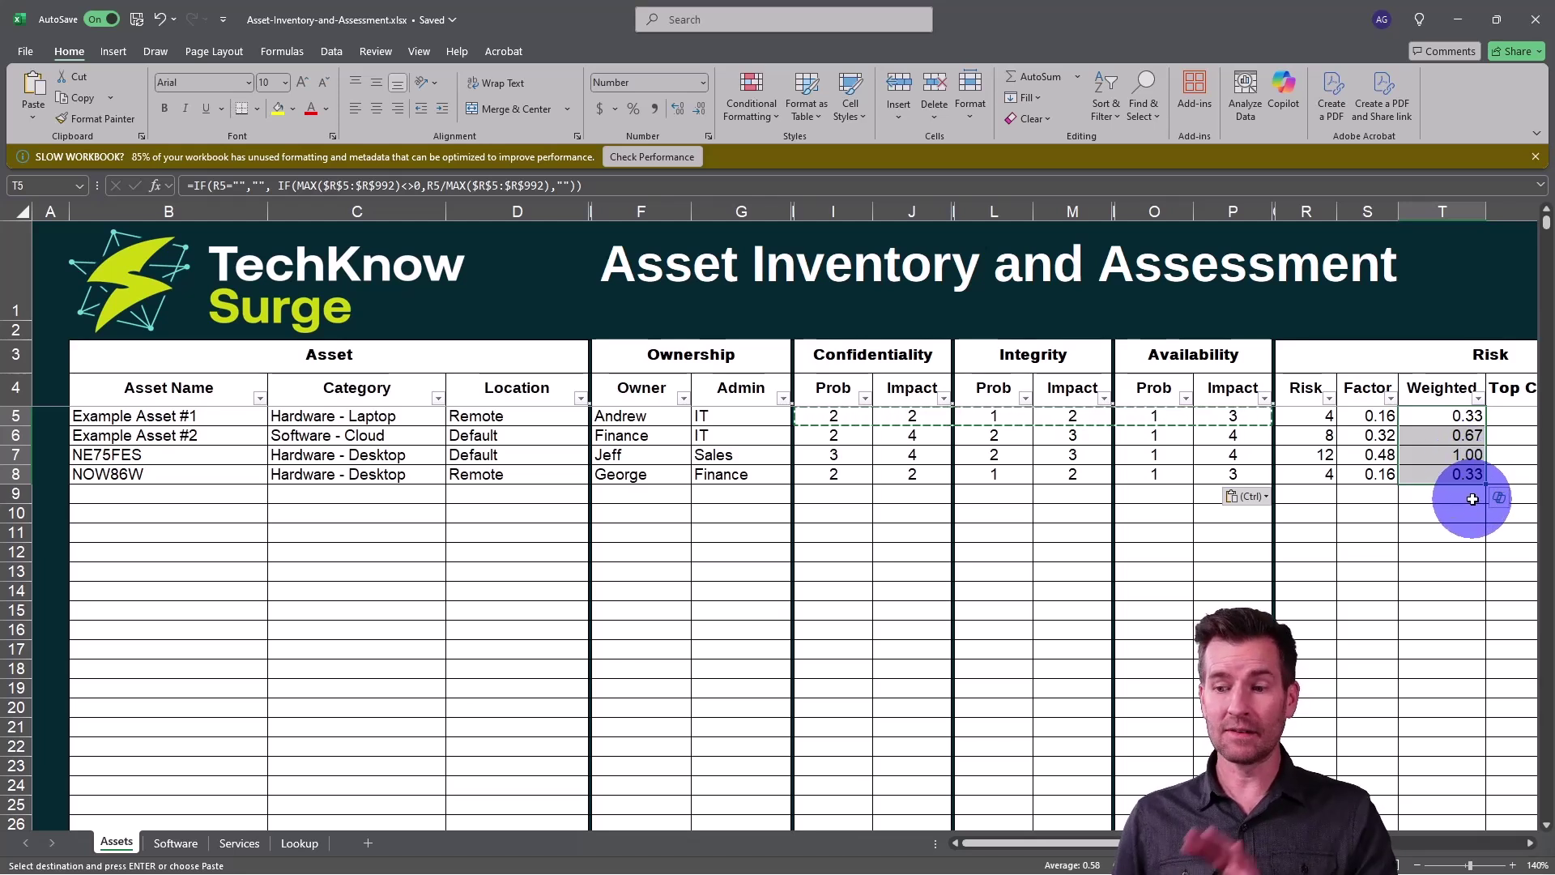
pyautogui.click(1440, 456)
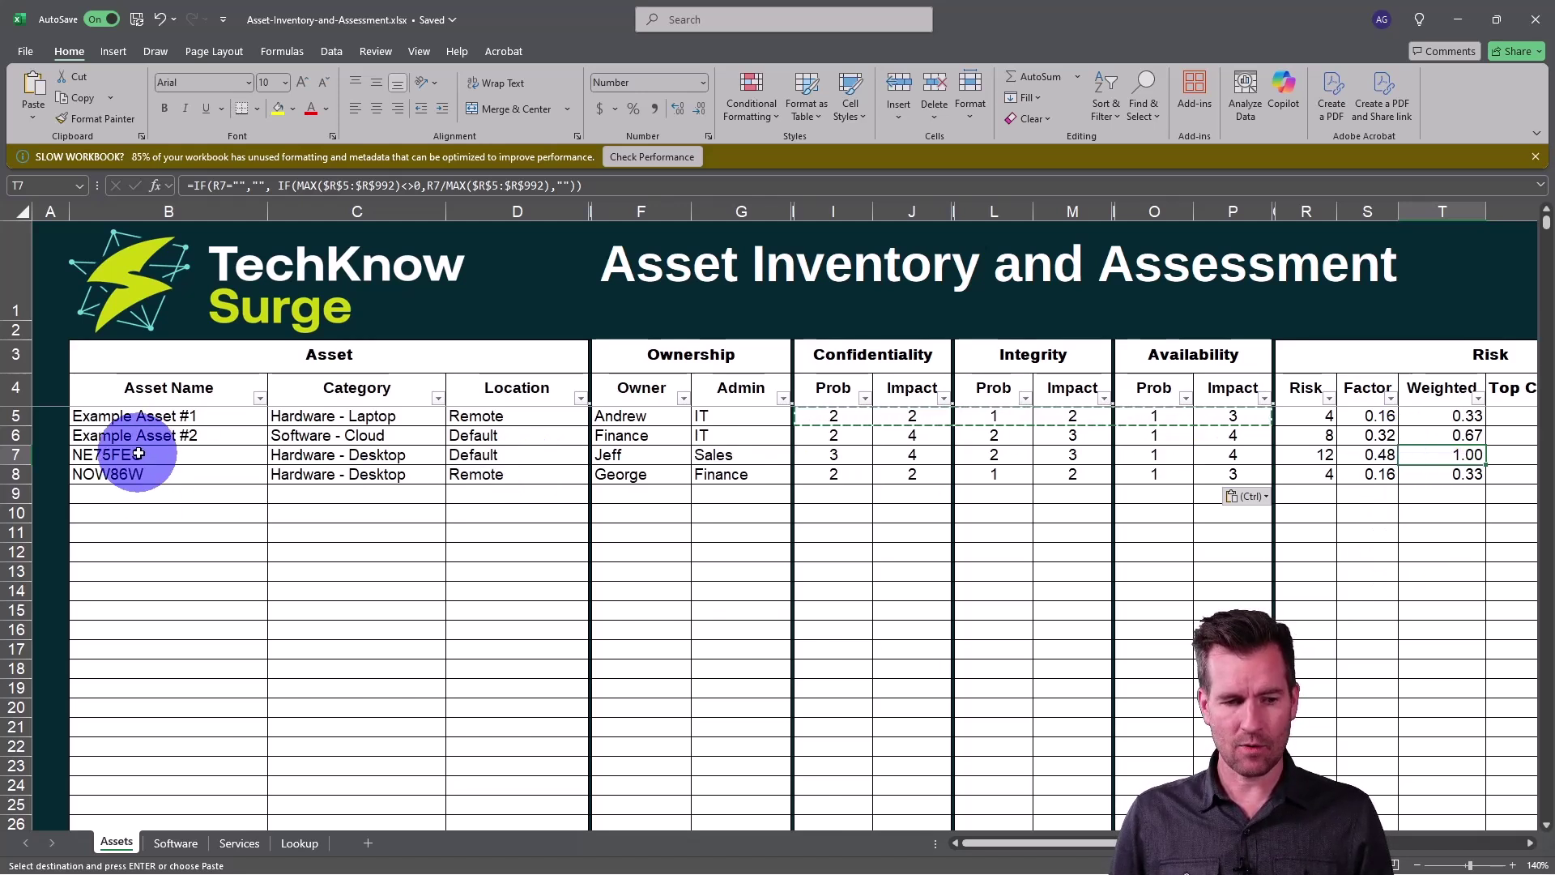
pyautogui.click(1447, 435)
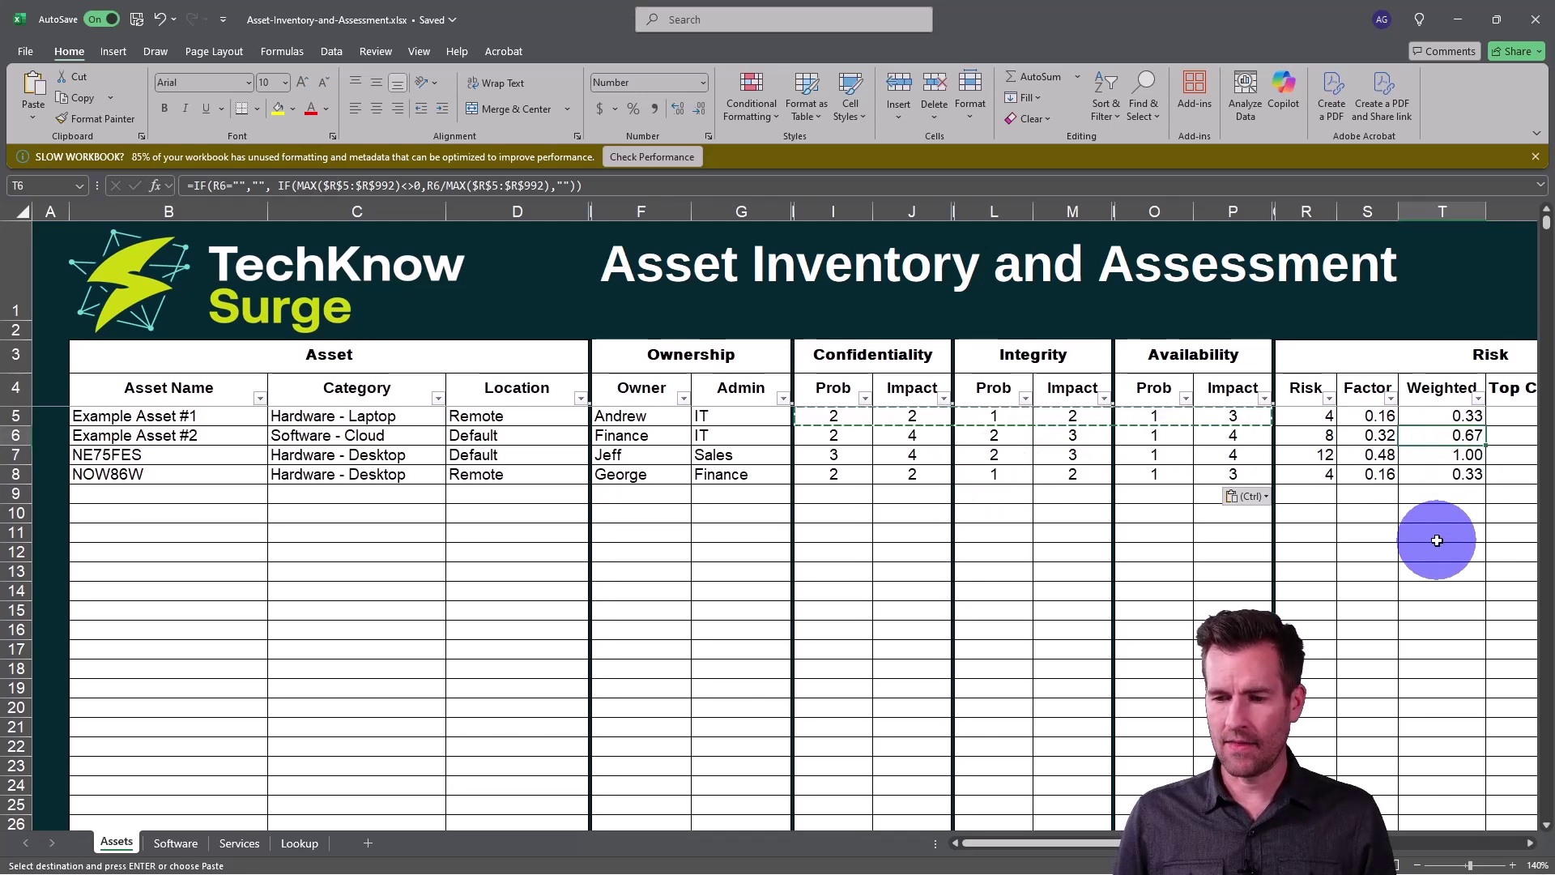
pyautogui.click(1442, 416)
pyautogui.click(1450, 474)
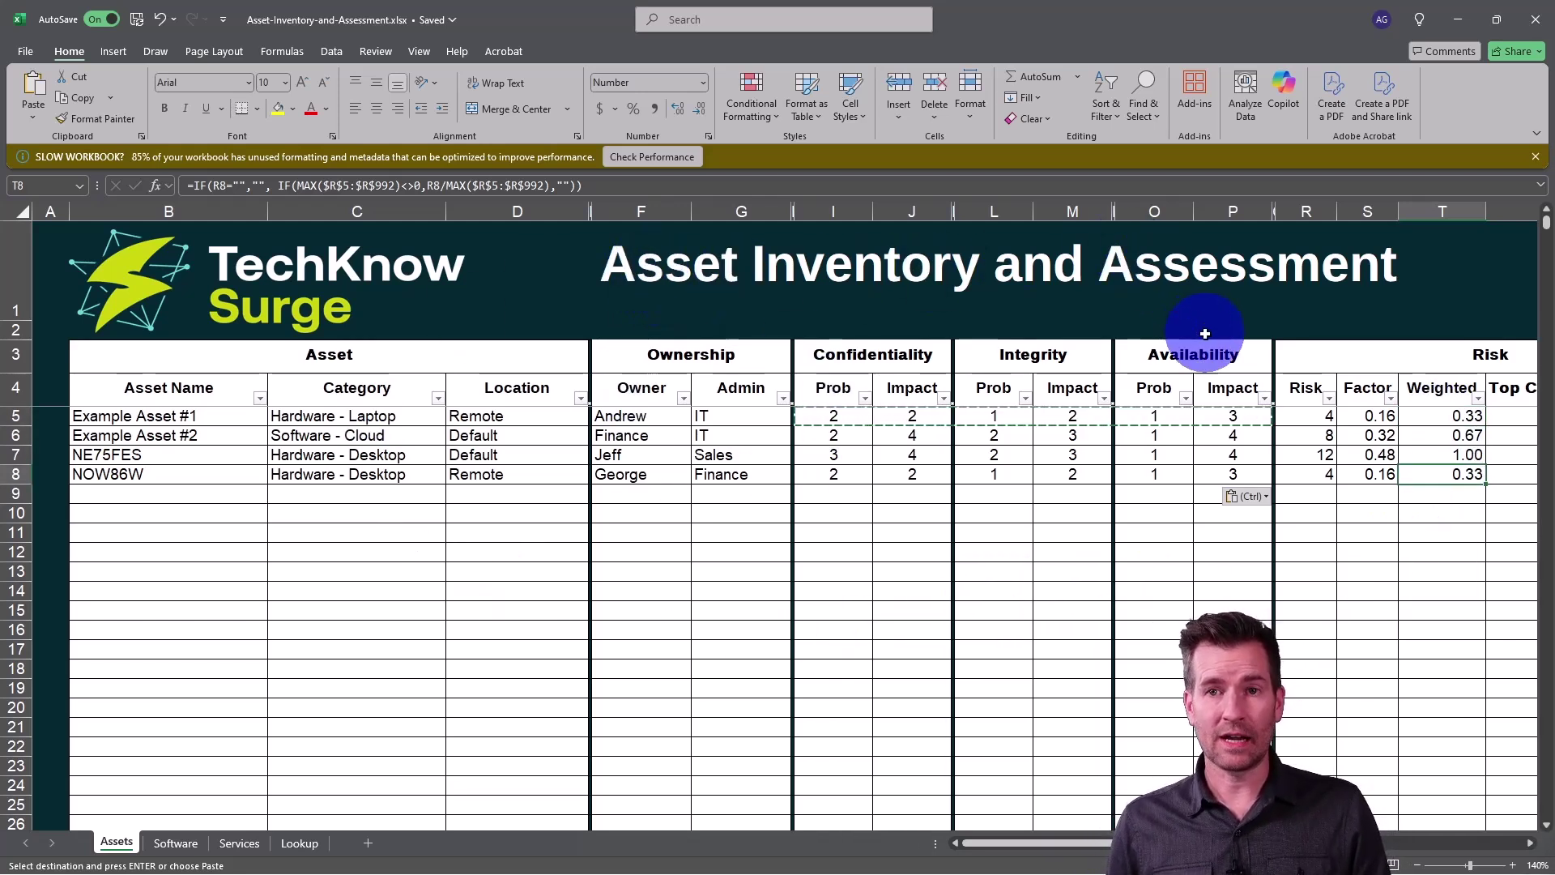
pyautogui.moveTo(149, 415); pyautogui.dragTo(562, 478)
pyautogui.moveTo(722, 474); pyautogui.dragTo(132, 415)
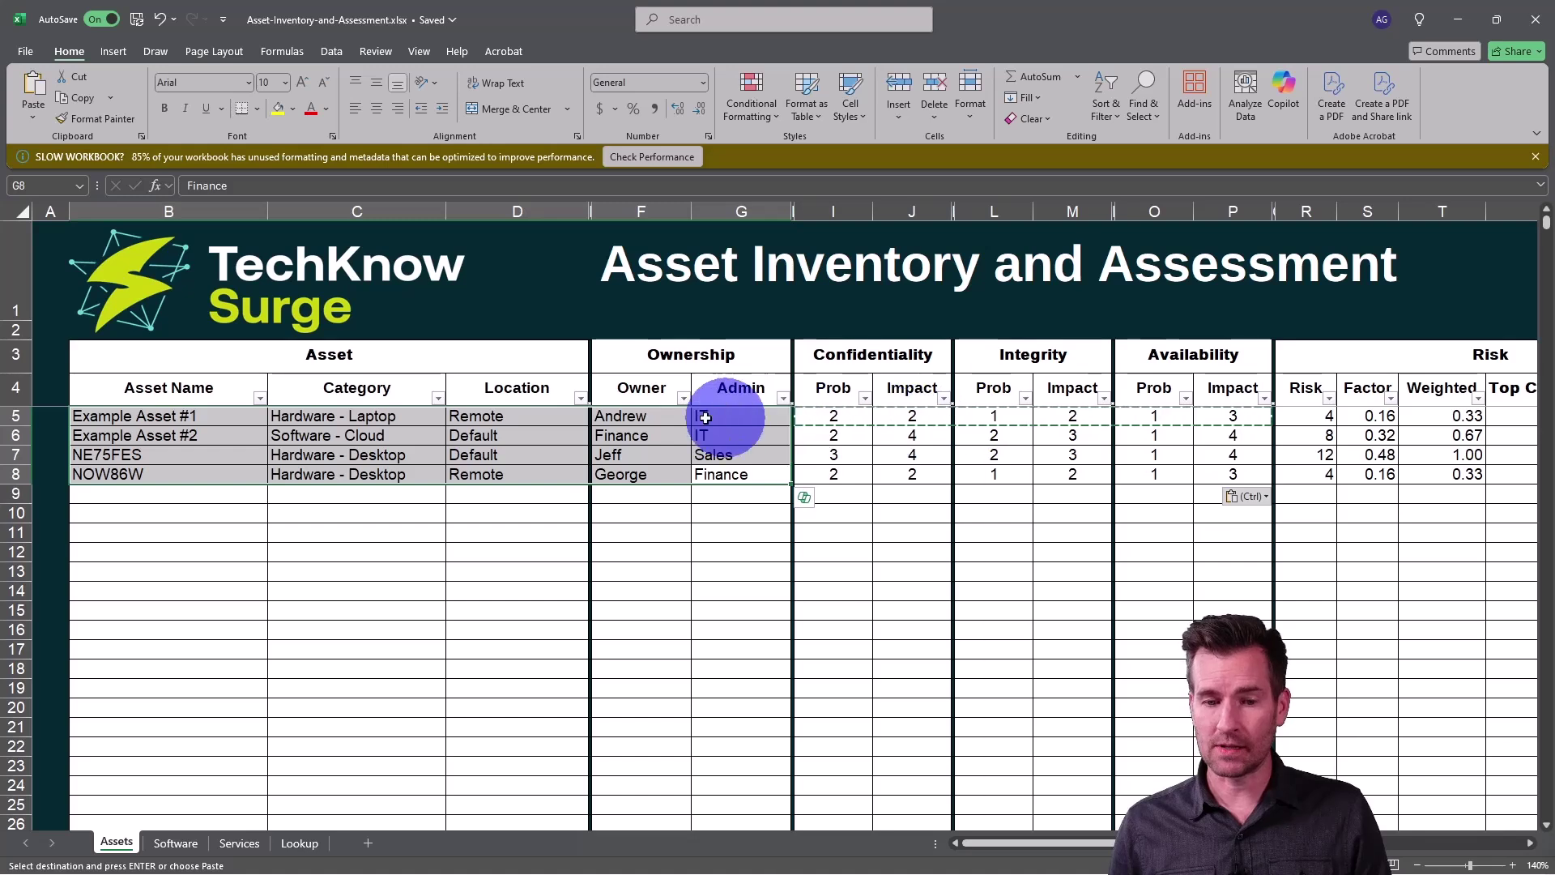
pyautogui.moveTo(828, 418); pyautogui.dragTo(1448, 479)
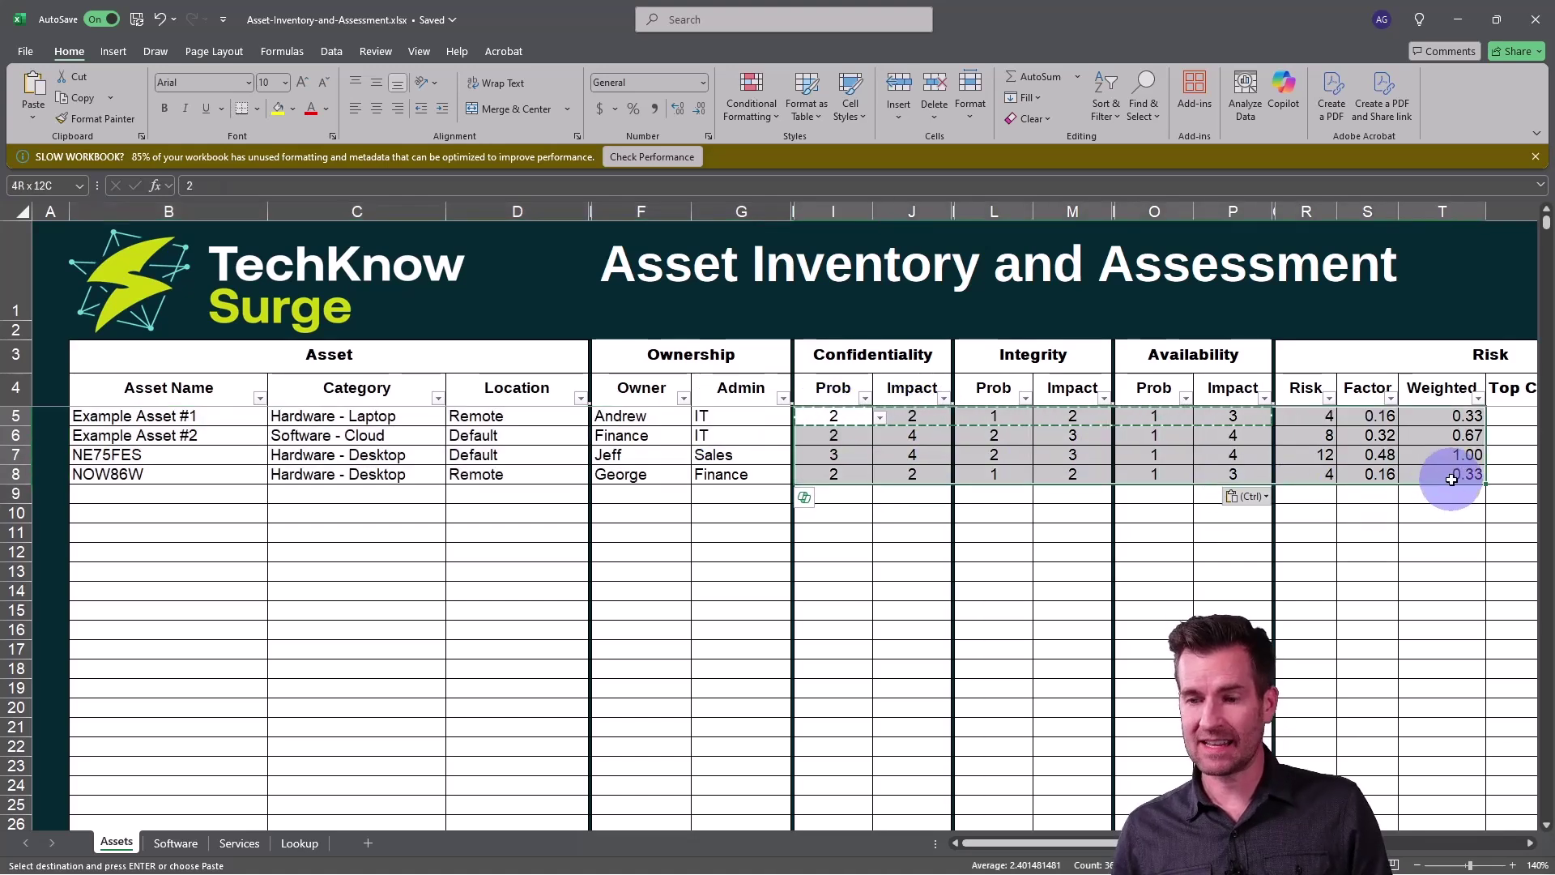
# - Switch to the Data-Inventory-and-Assessment workbook and examine its title and the Data, Re-creatable, Owner and Admin columns
pyautogui.hotkey('alt', 'Tab')
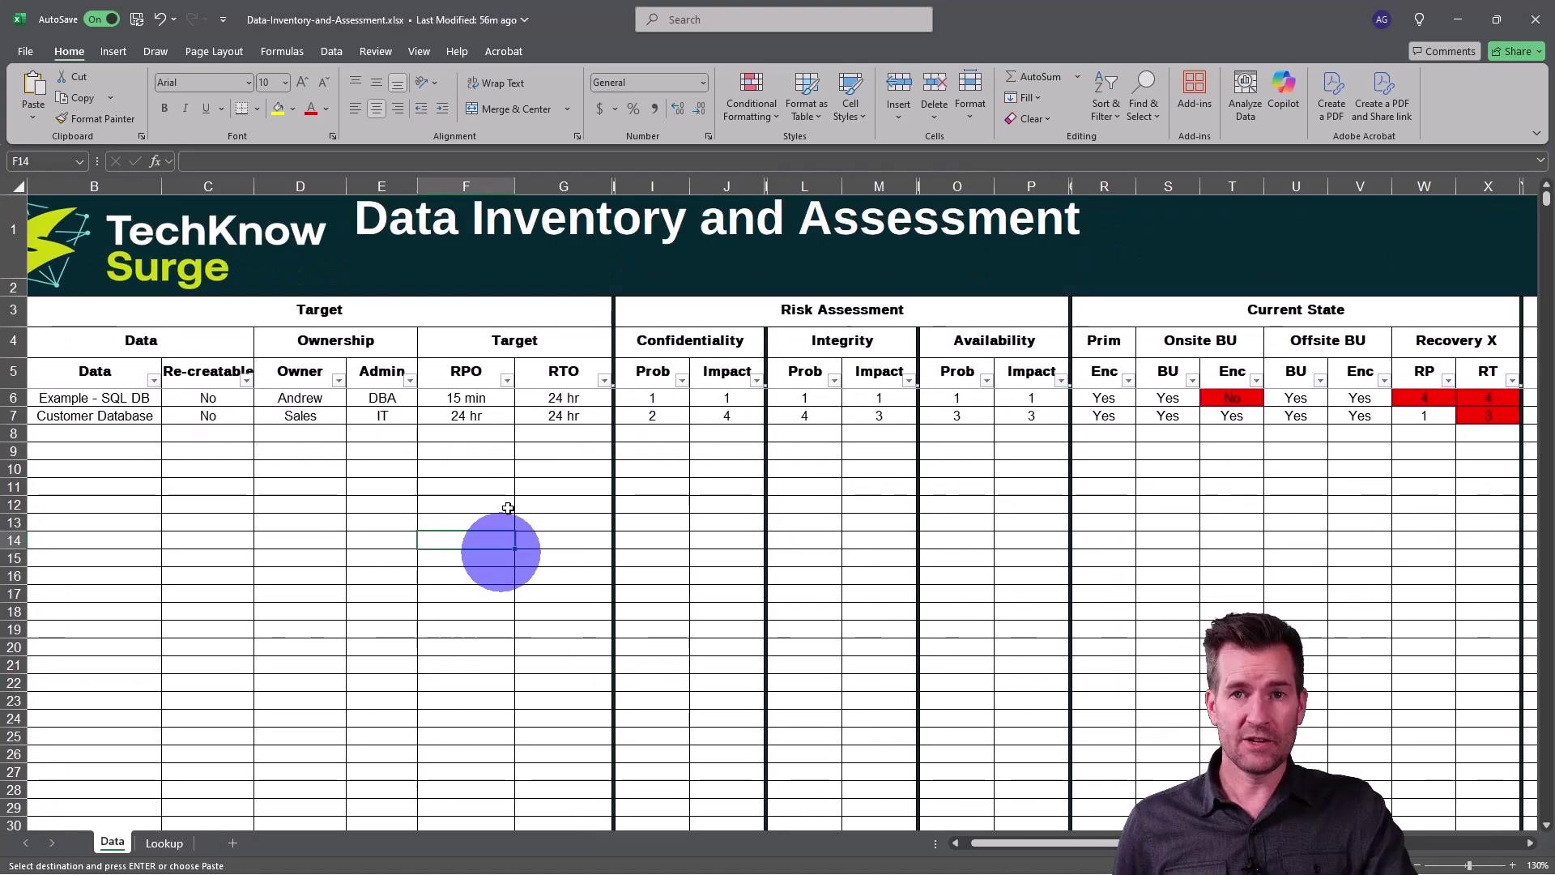
pyautogui.click(409, 240)
pyautogui.click(345, 234)
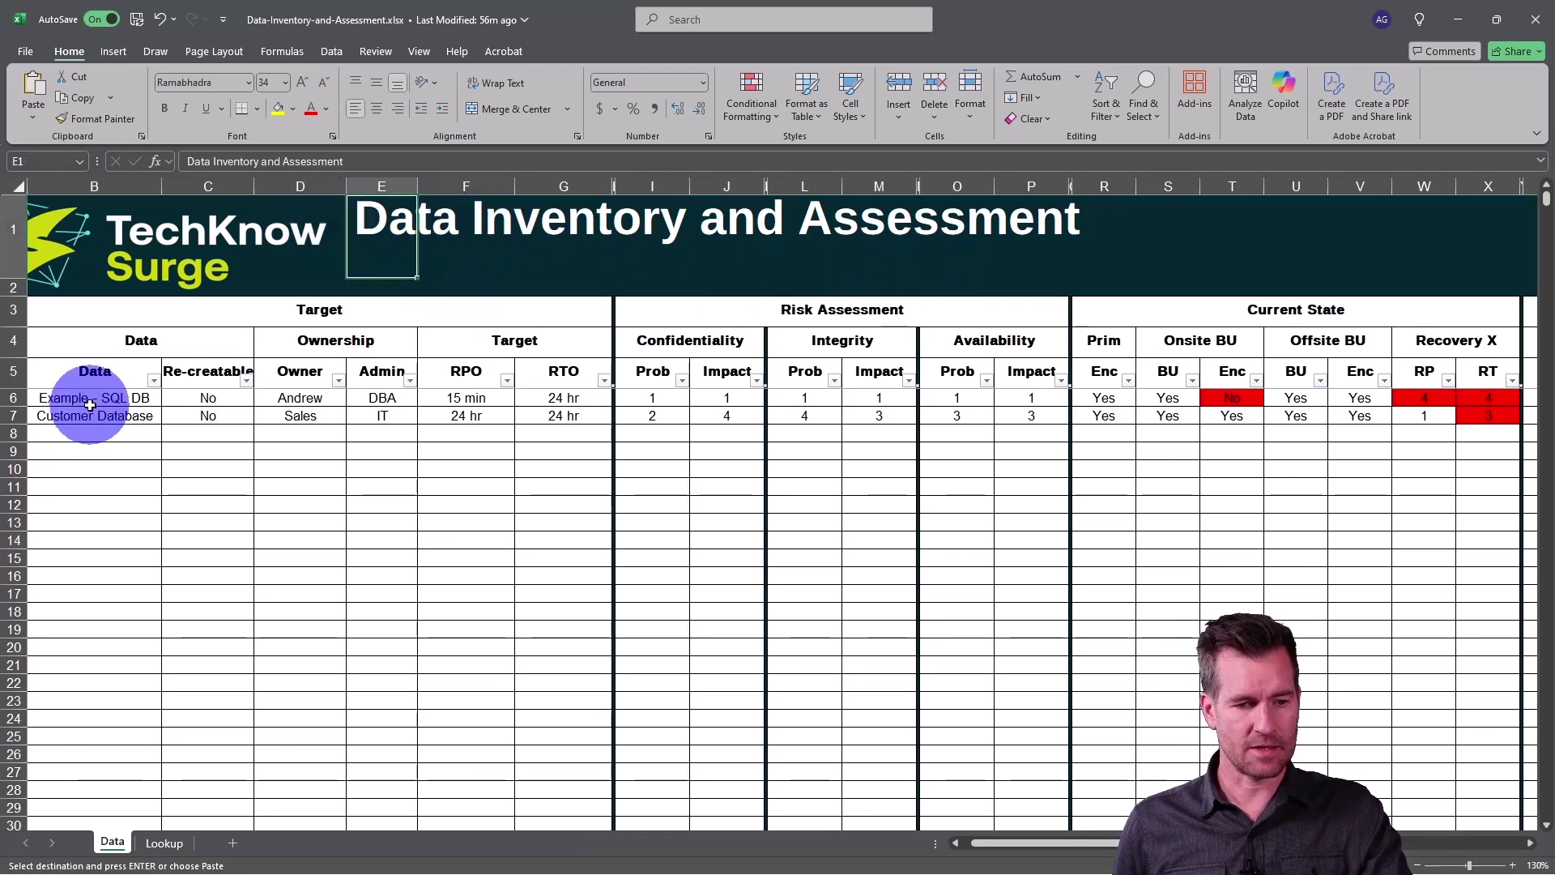
pyautogui.click(92, 435)
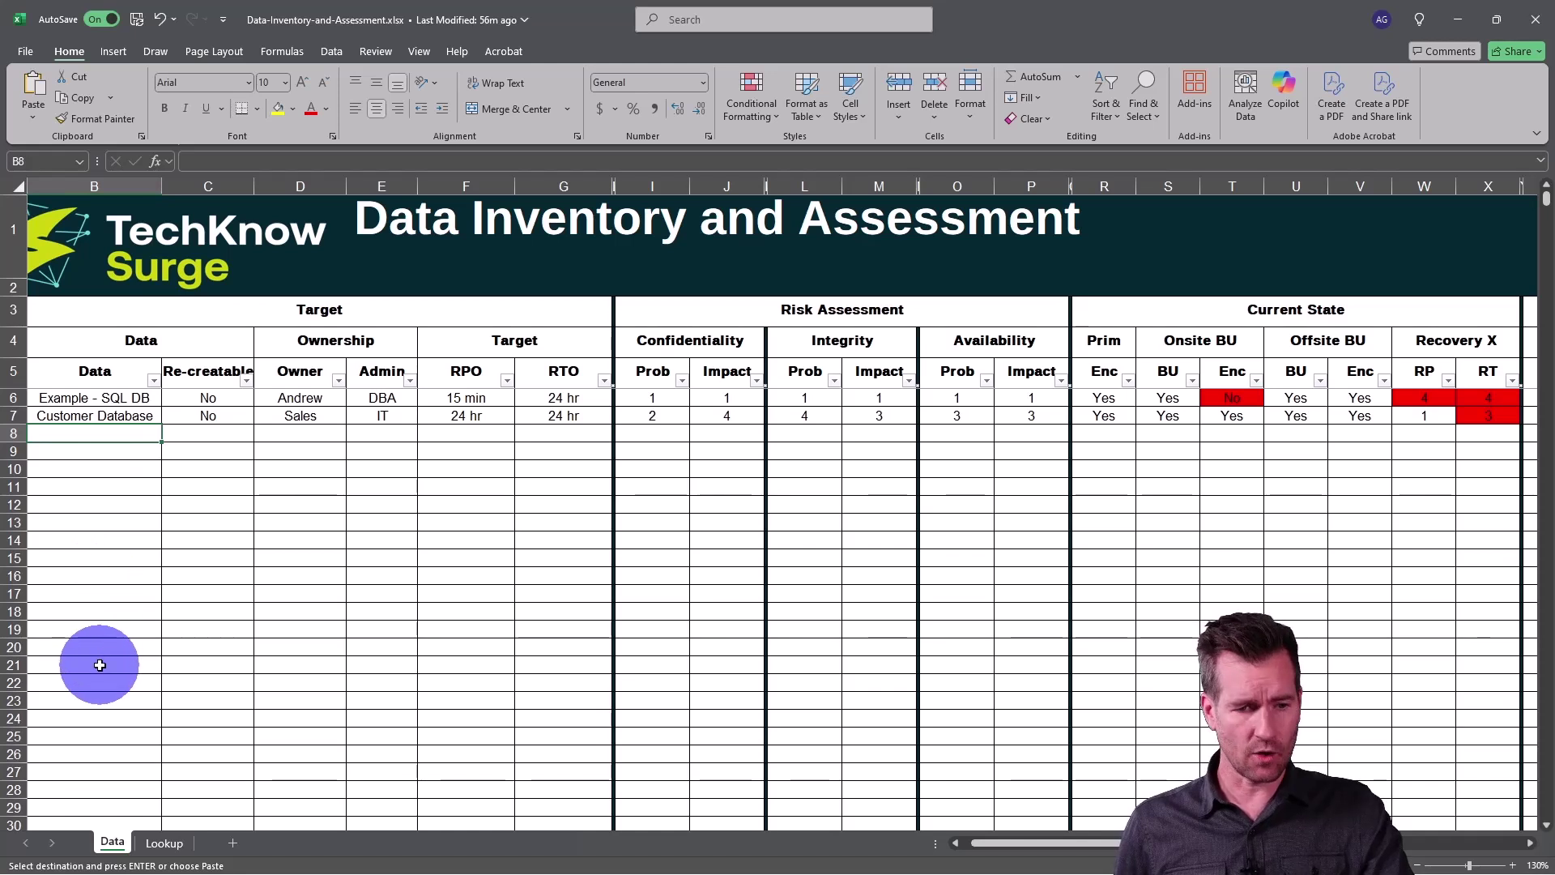
pyautogui.click(200, 374)
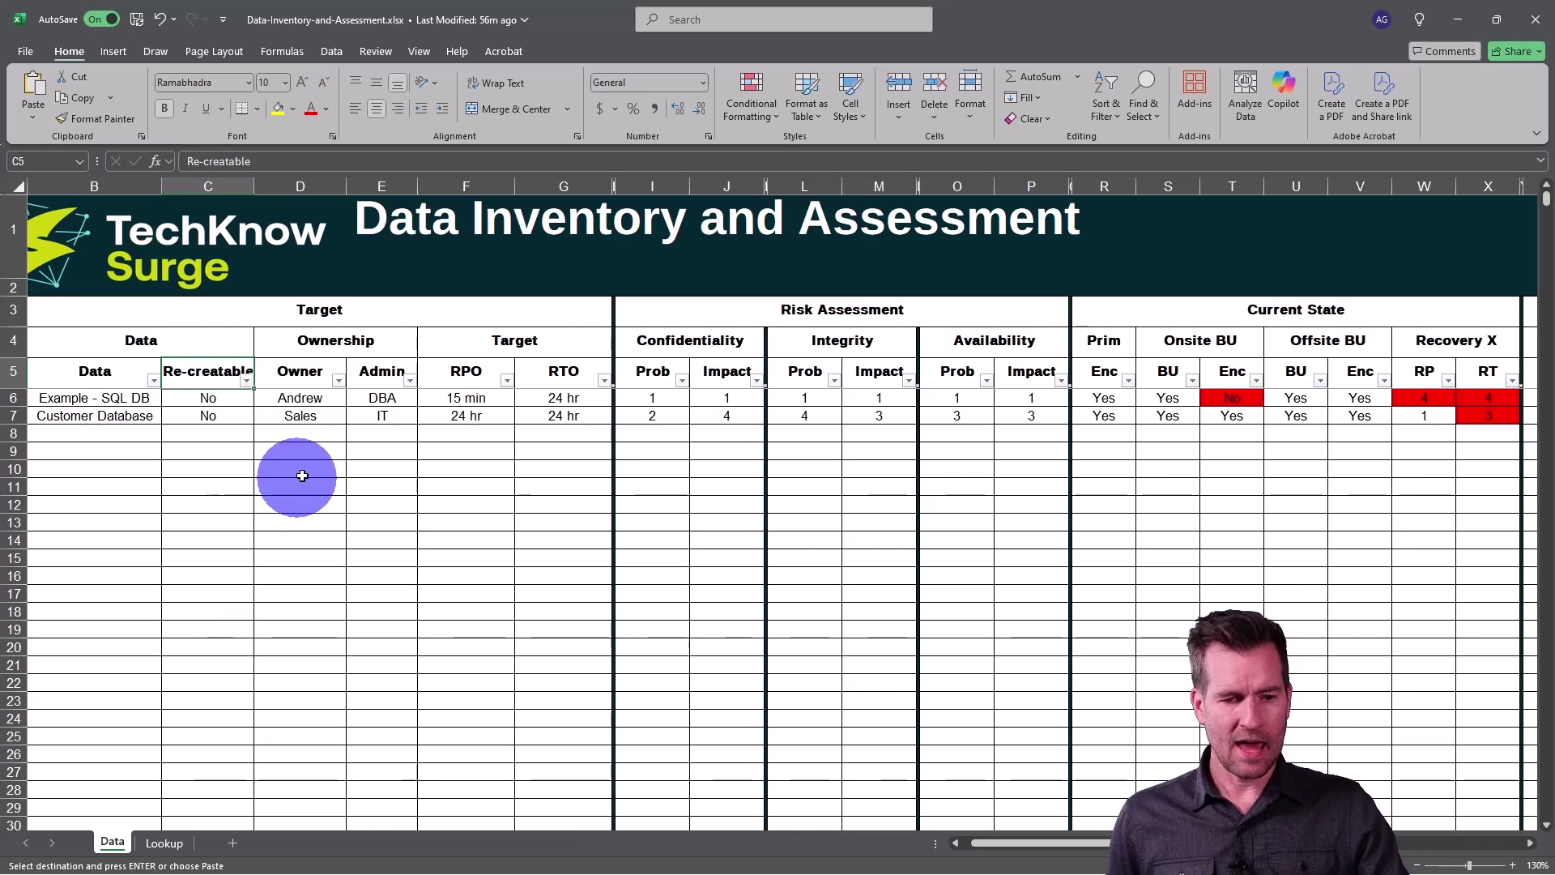
pyautogui.click(305, 429)
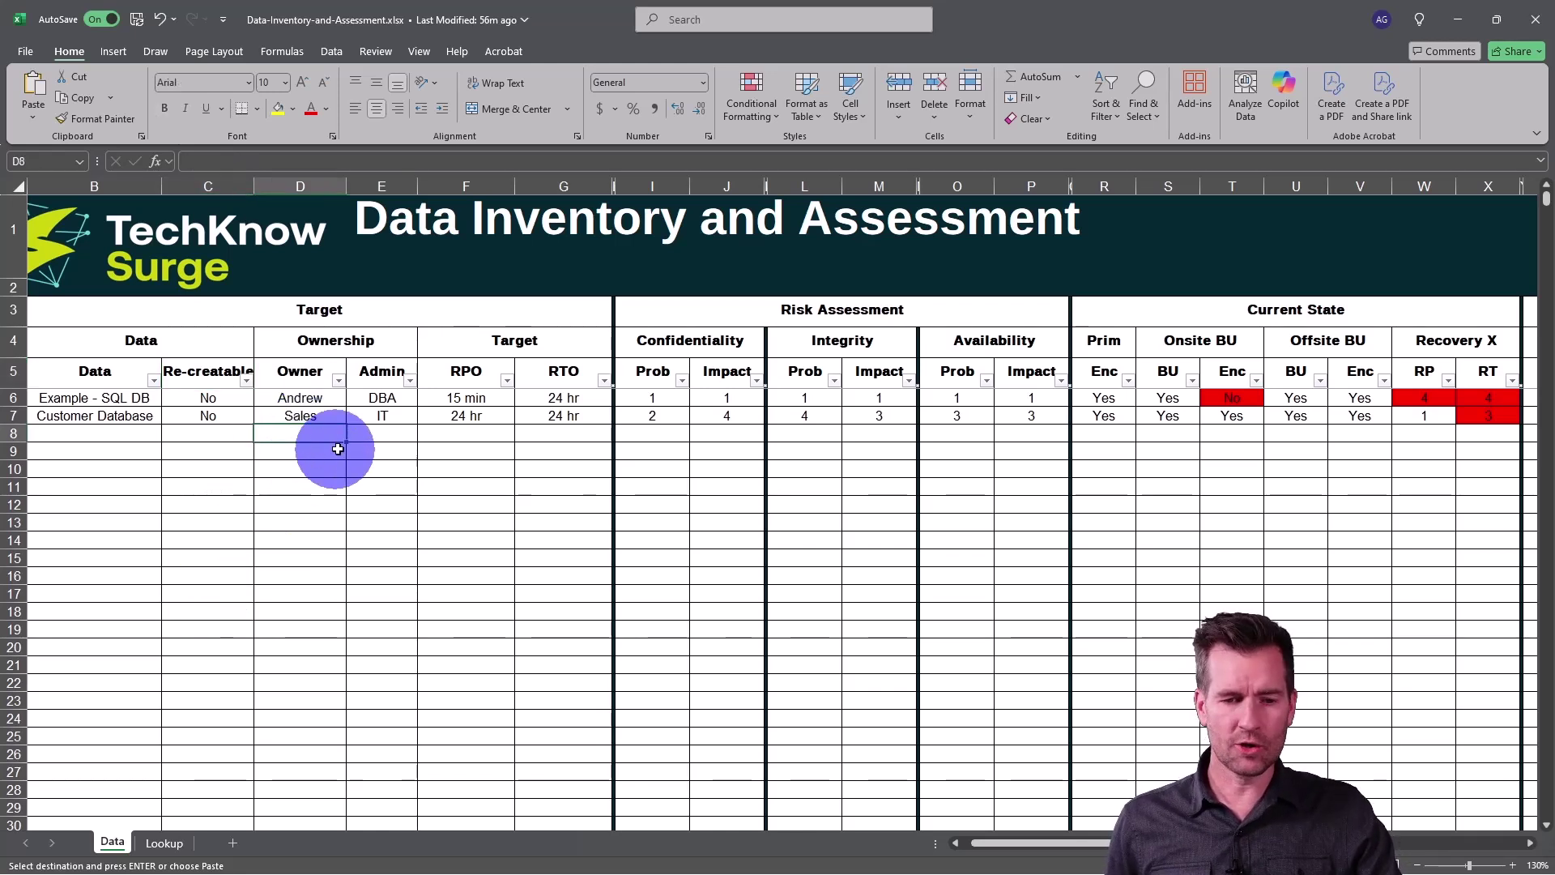
pyautogui.click(377, 433)
# - Examine the RPO and RTO targets of the SQL DB and Customer Database entries, plus the Confidentiality heading
pyautogui.click(470, 435)
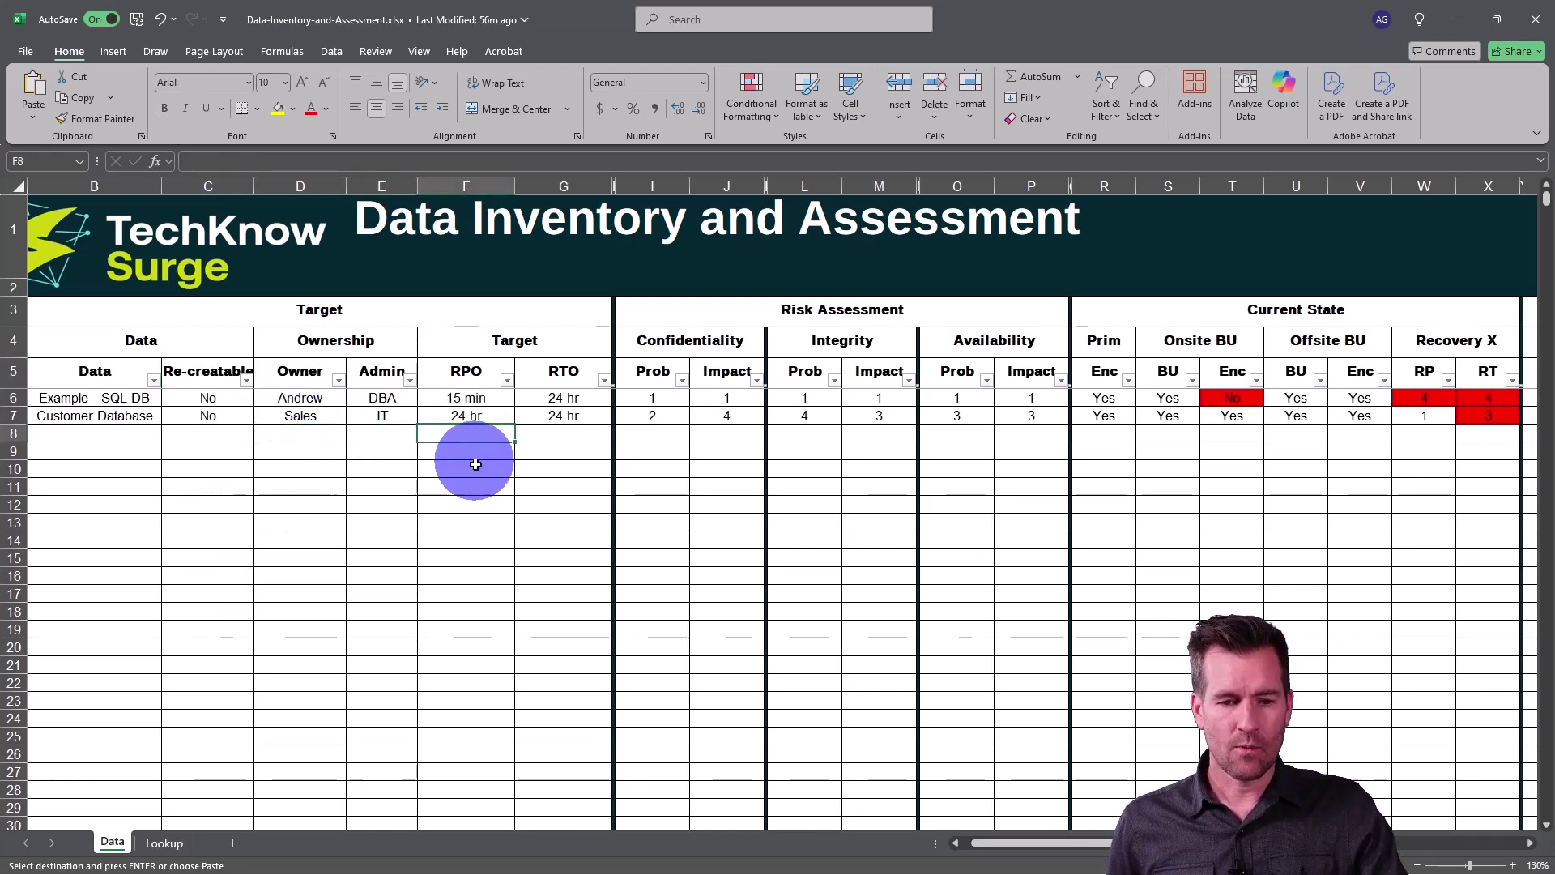
pyautogui.click(471, 418)
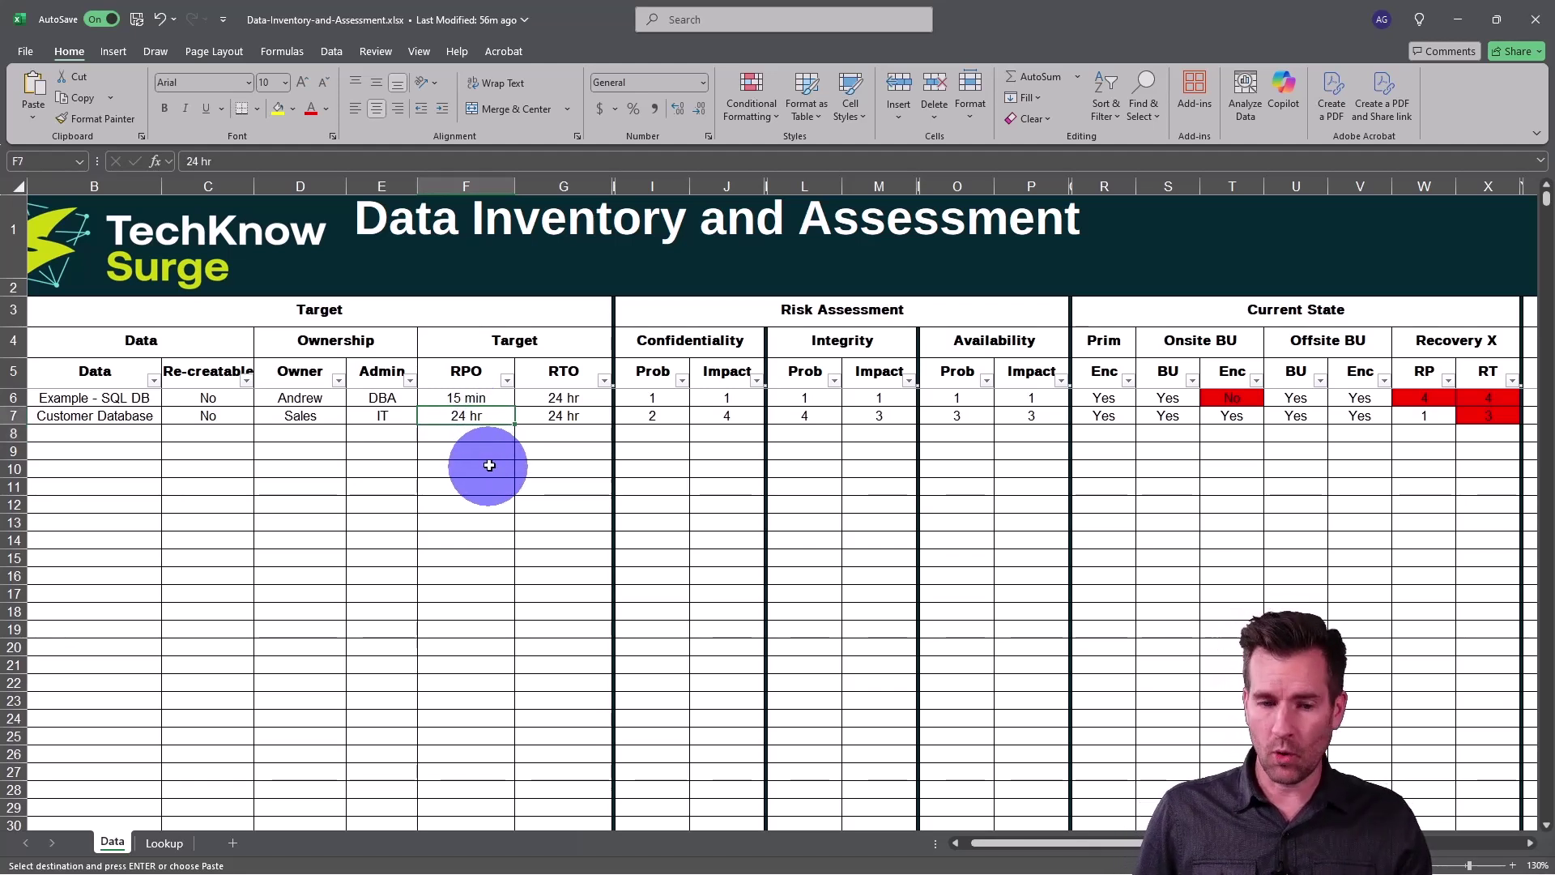
pyautogui.click(556, 417)
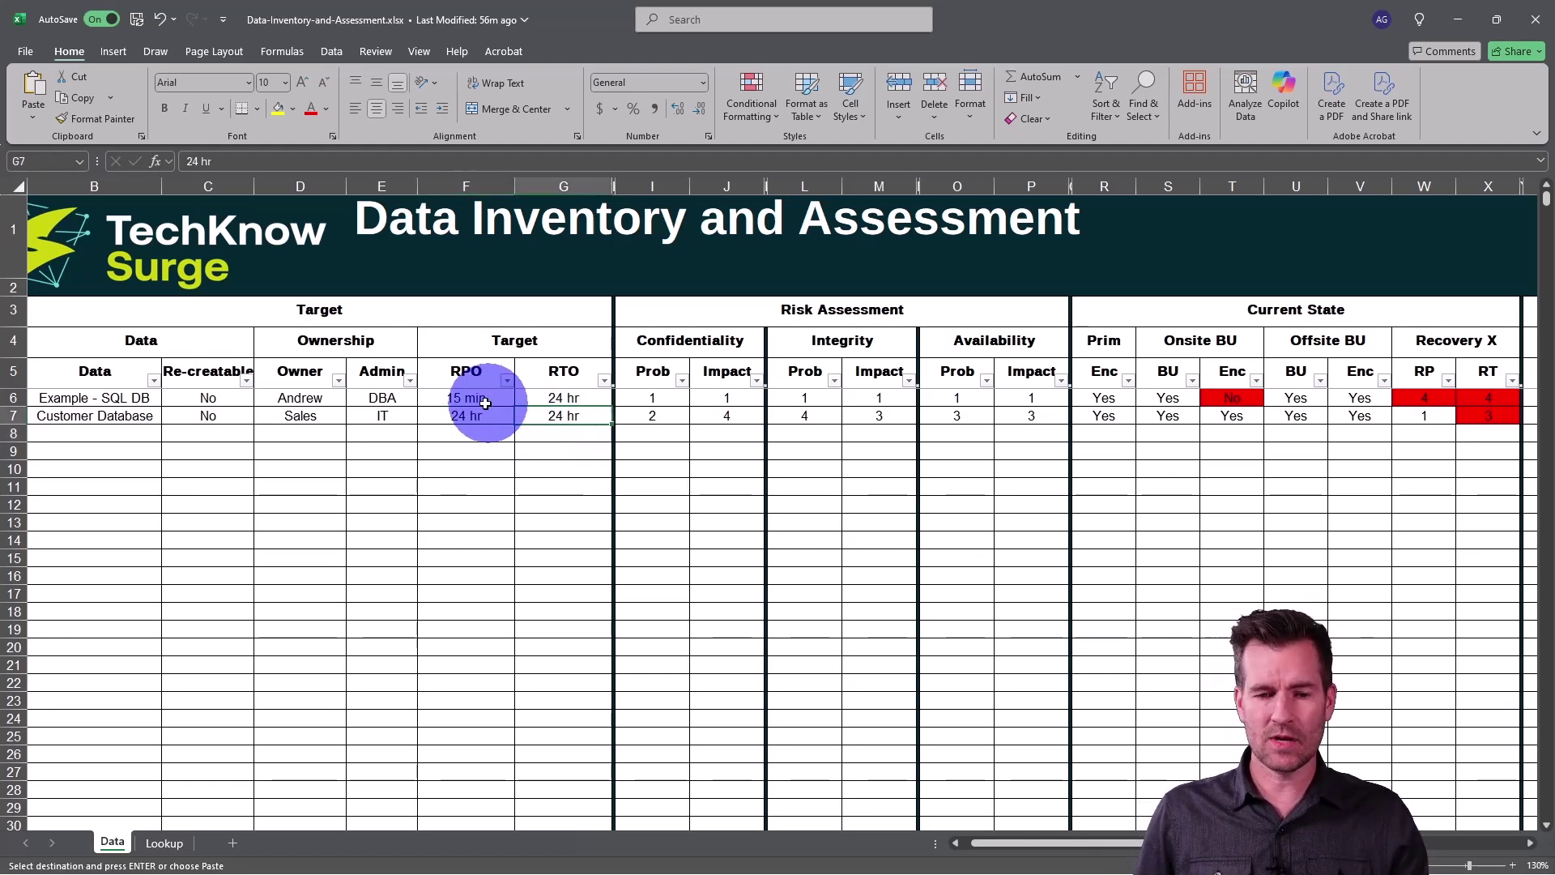
pyautogui.moveTo(476, 398); pyautogui.dragTo(540, 412)
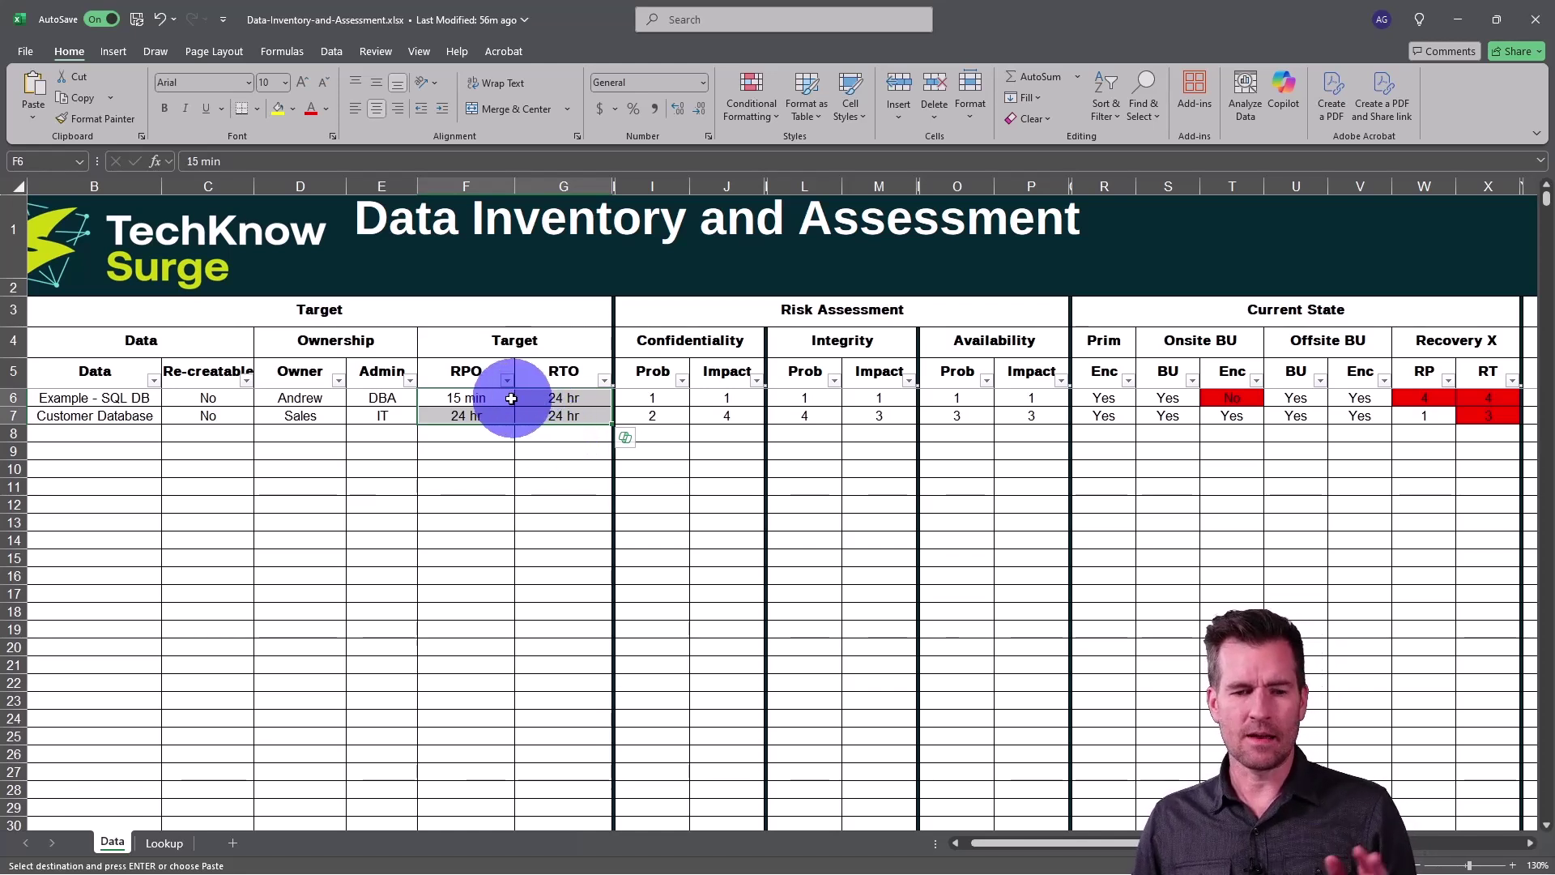
pyautogui.click(480, 398)
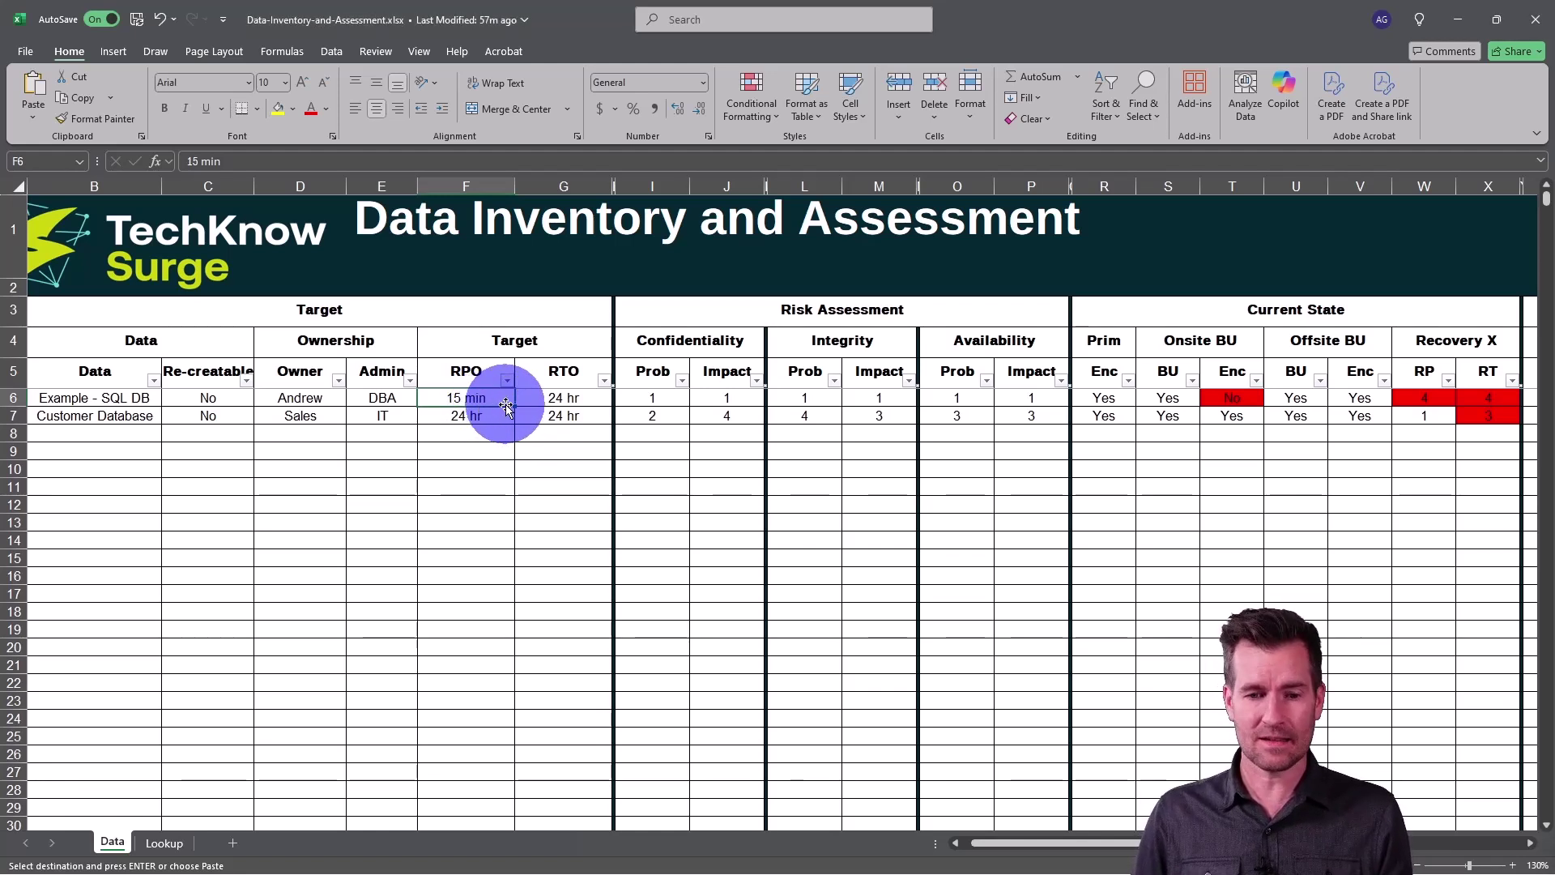
pyautogui.click(548, 402)
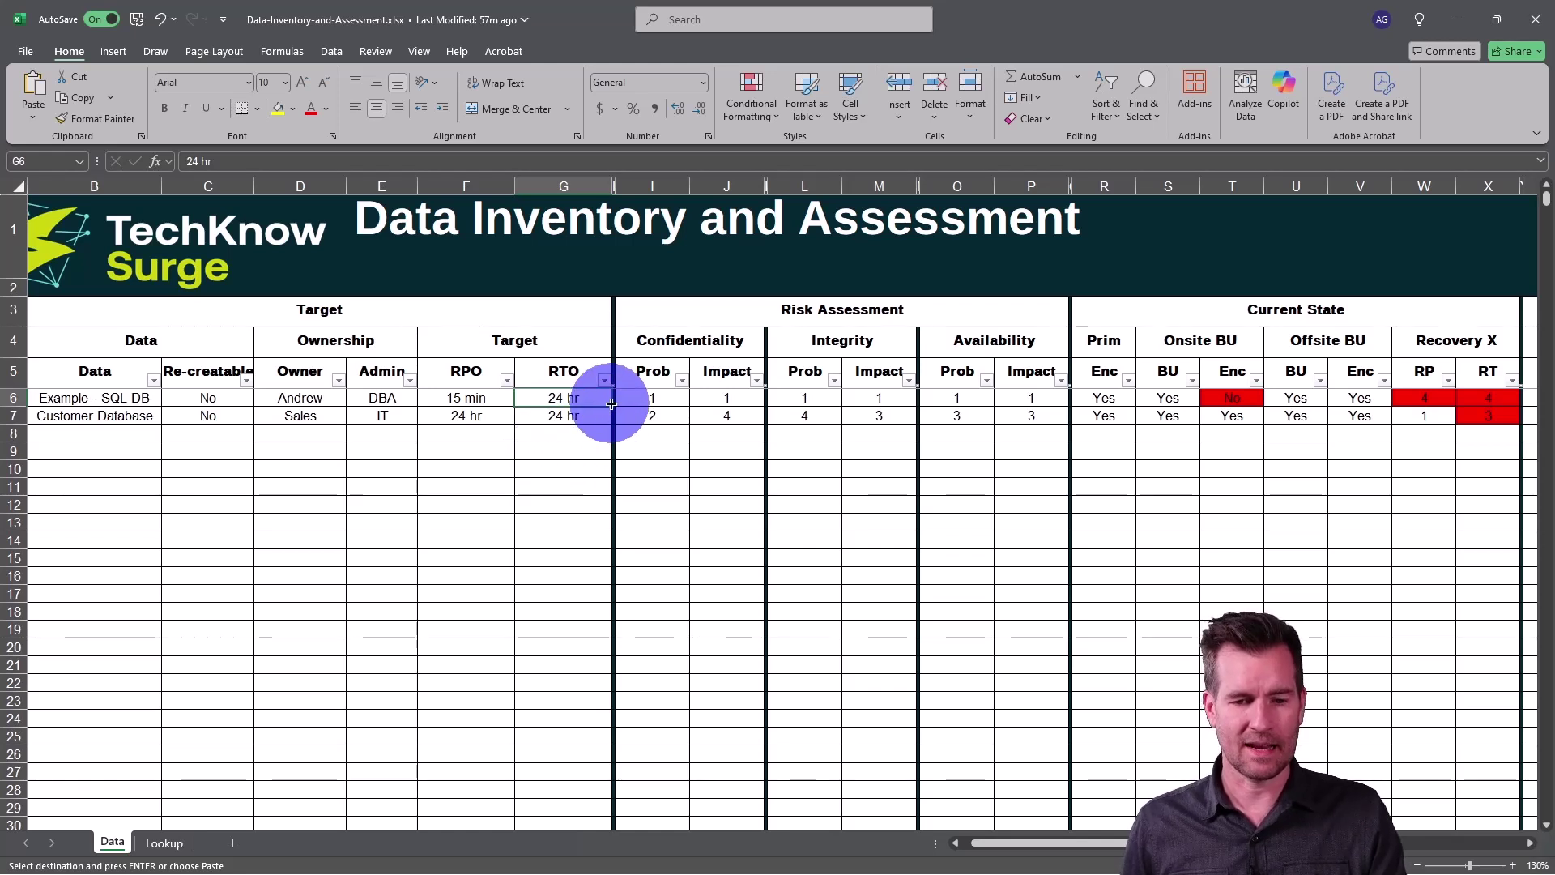
pyautogui.moveTo(496, 396); pyautogui.dragTo(527, 410)
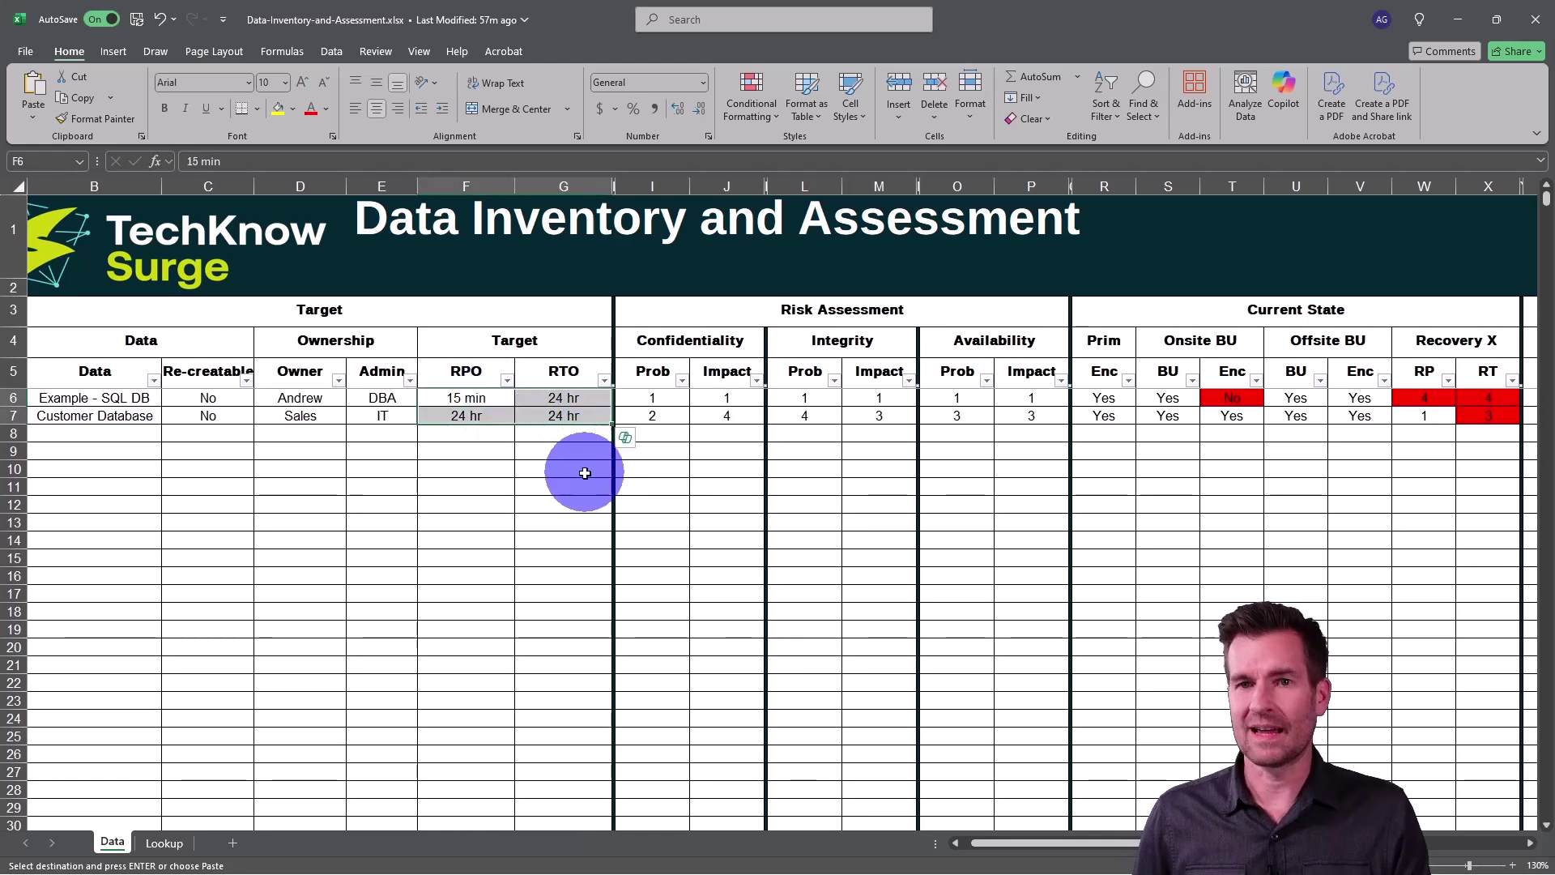
pyautogui.click(648, 347)
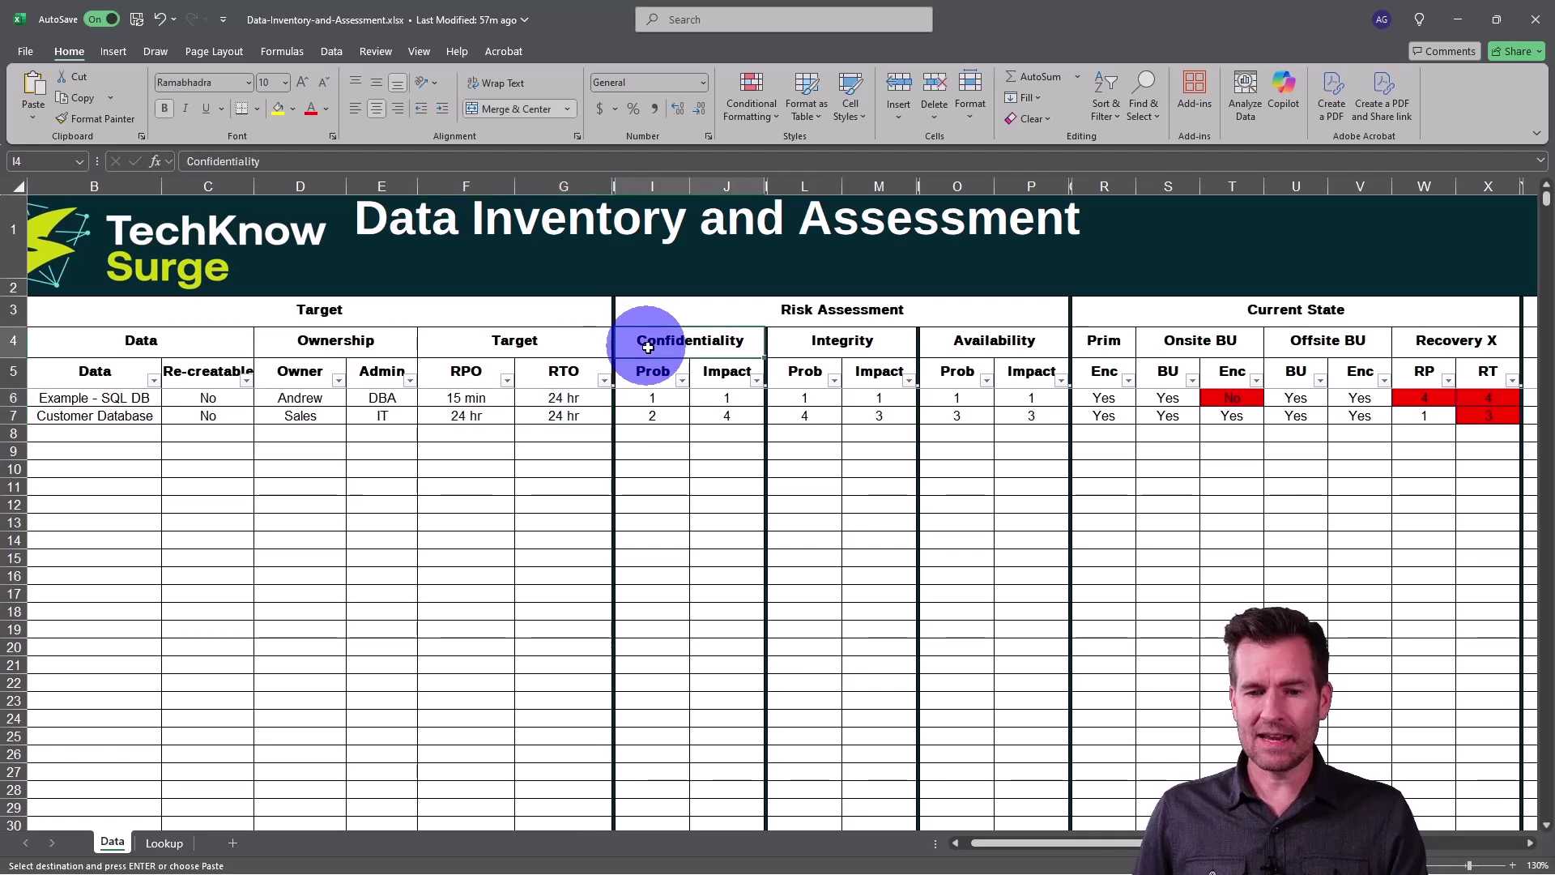
# - Examine the Confidentiality, Integrity and Availability ratings of both data entries, plus the primary encryption status of the SQL DB entry
pyautogui.moveTo(964, 339)
pyautogui.mouseDown()
pyautogui.moveTo(682, 355)
pyautogui.moveTo(1016, 414)
pyautogui.mouseUp()
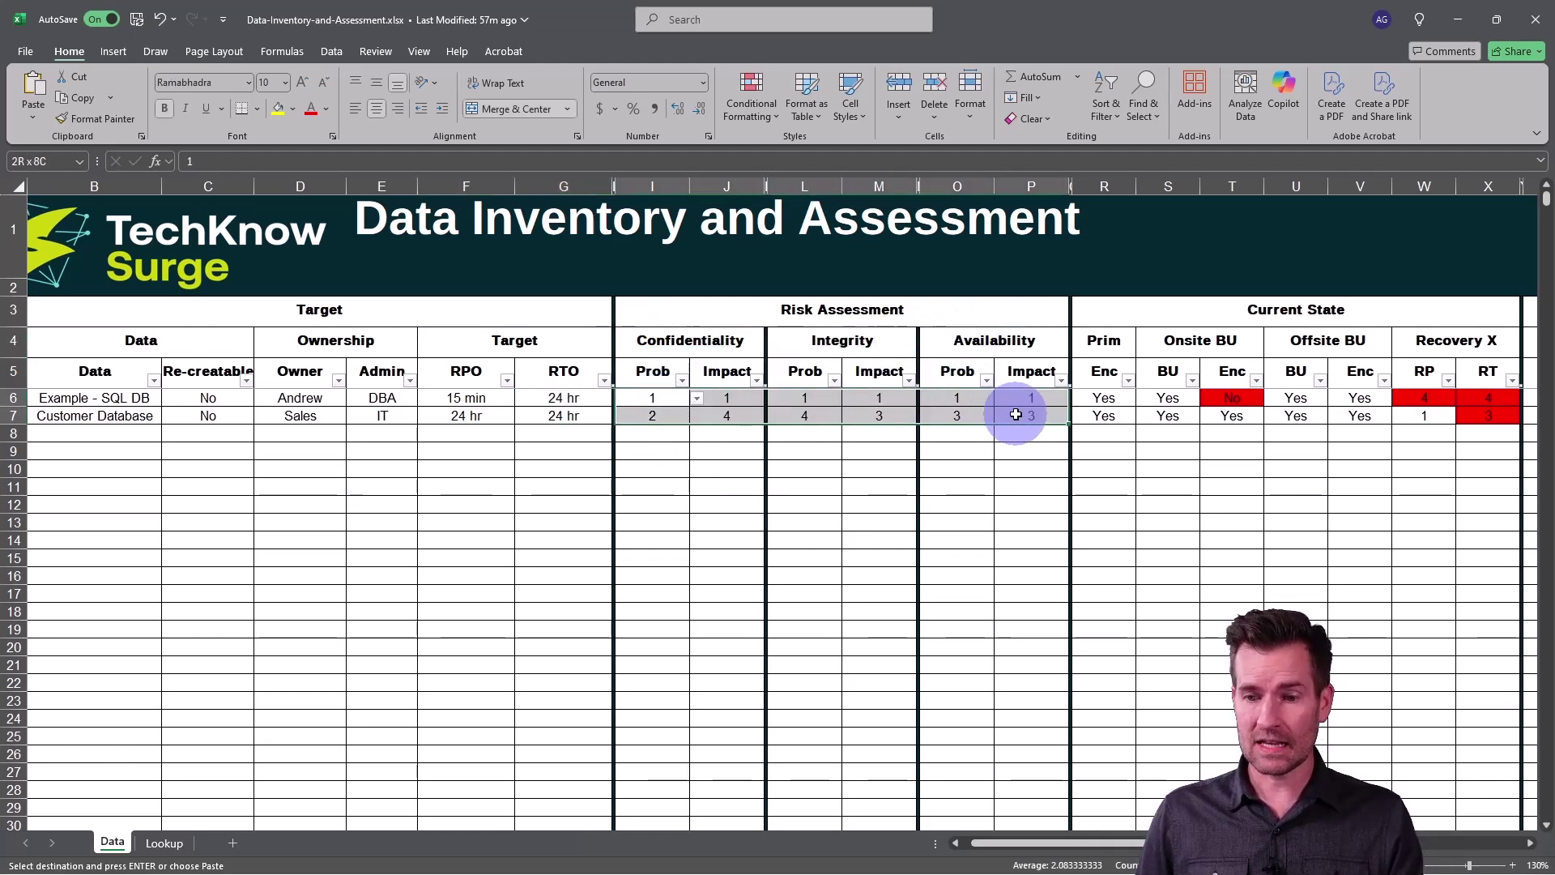
pyautogui.hotkey('ctrl', 'v')
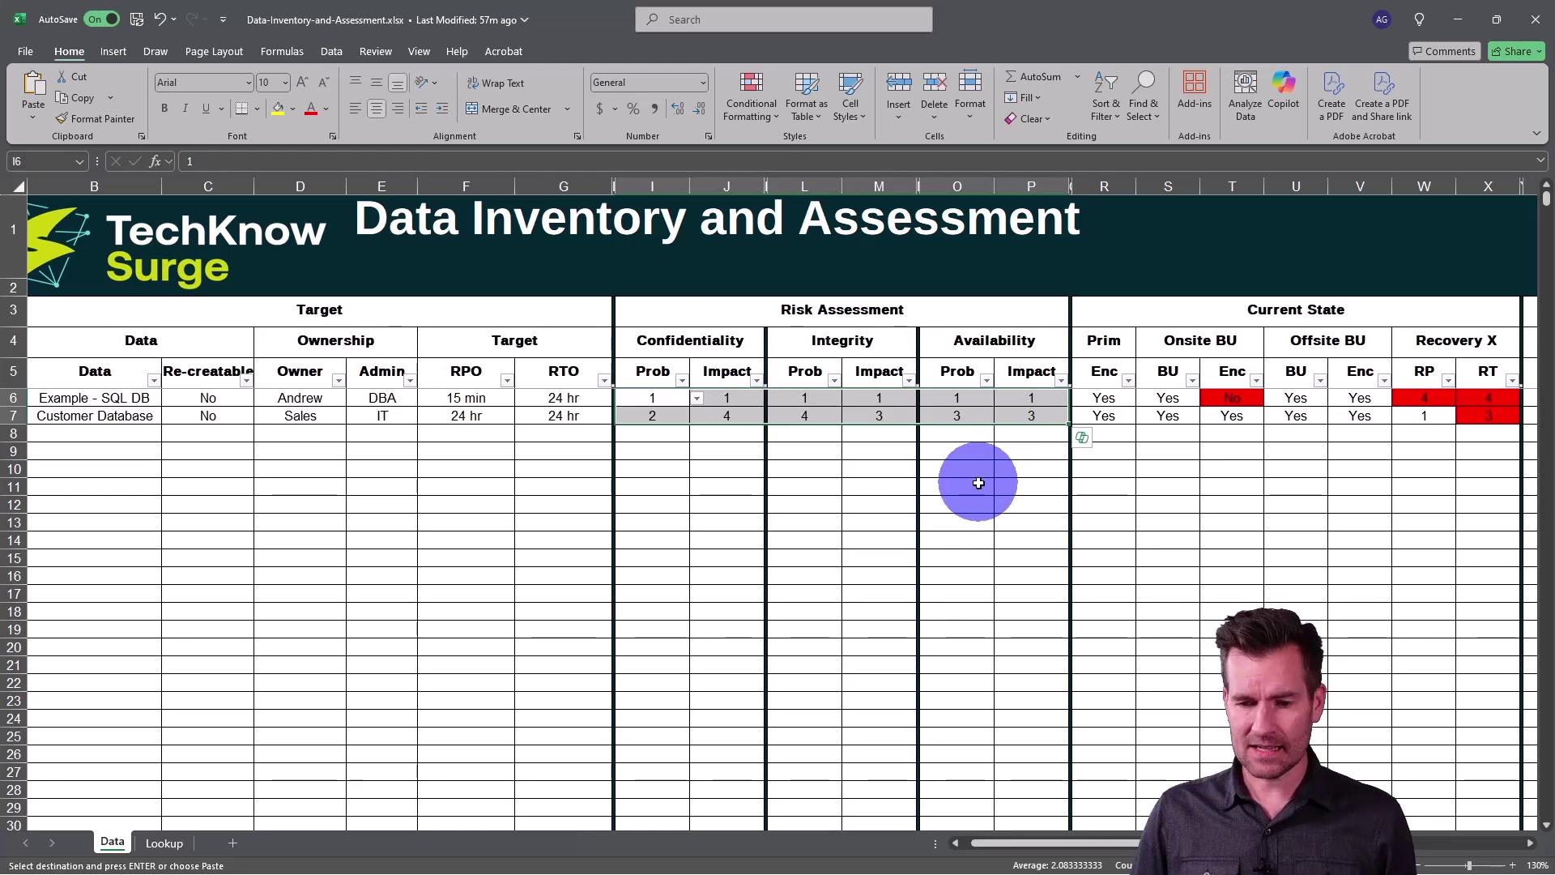
pyautogui.click(1104, 415)
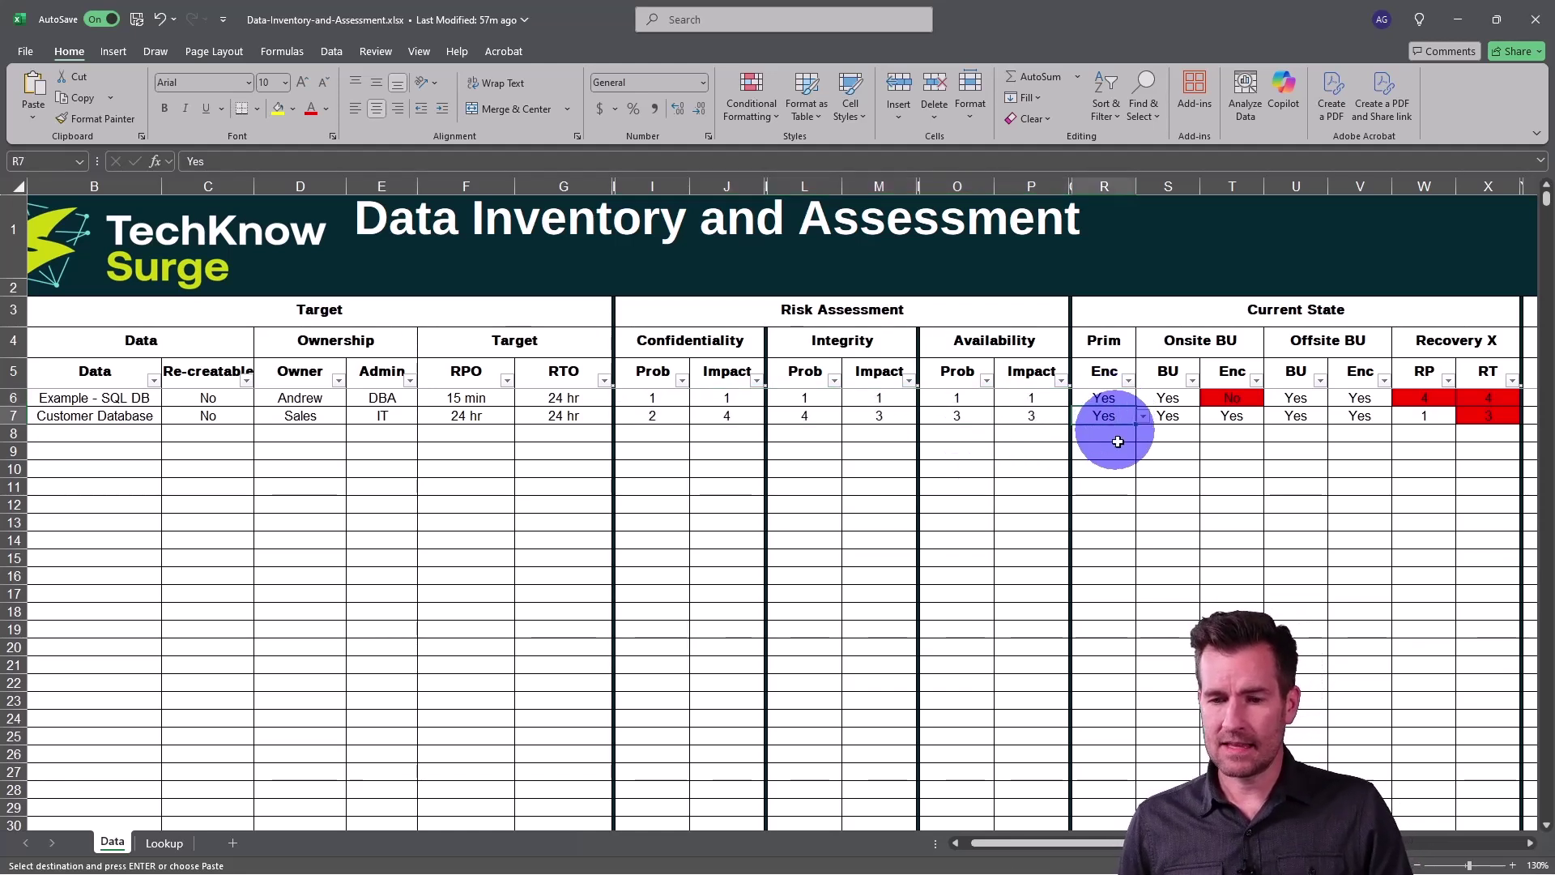
pyautogui.click(1101, 344)
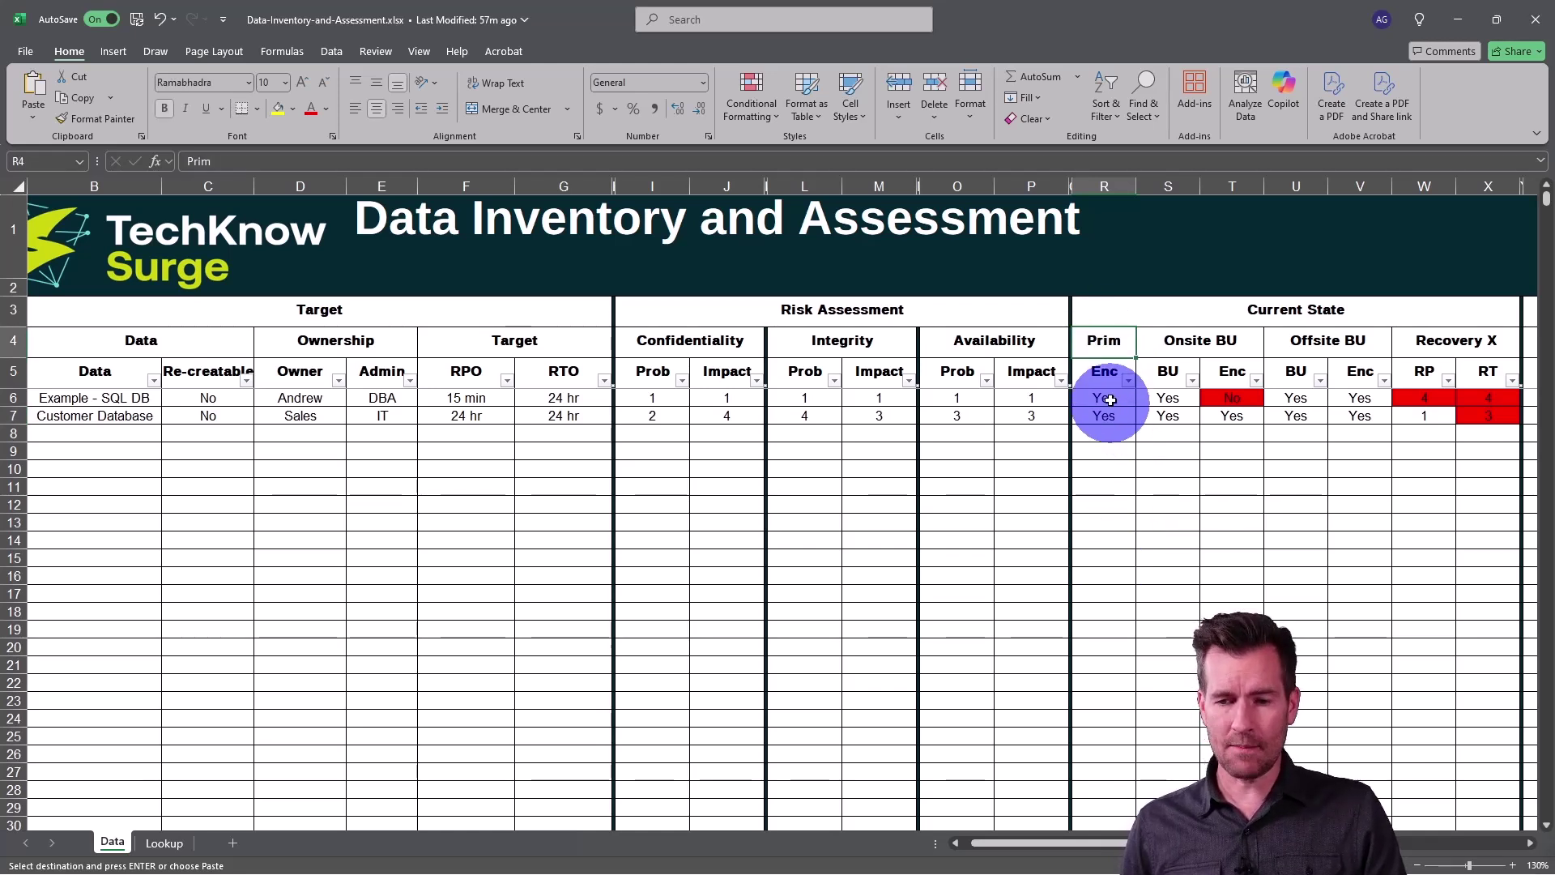
pyautogui.click(81, 397)
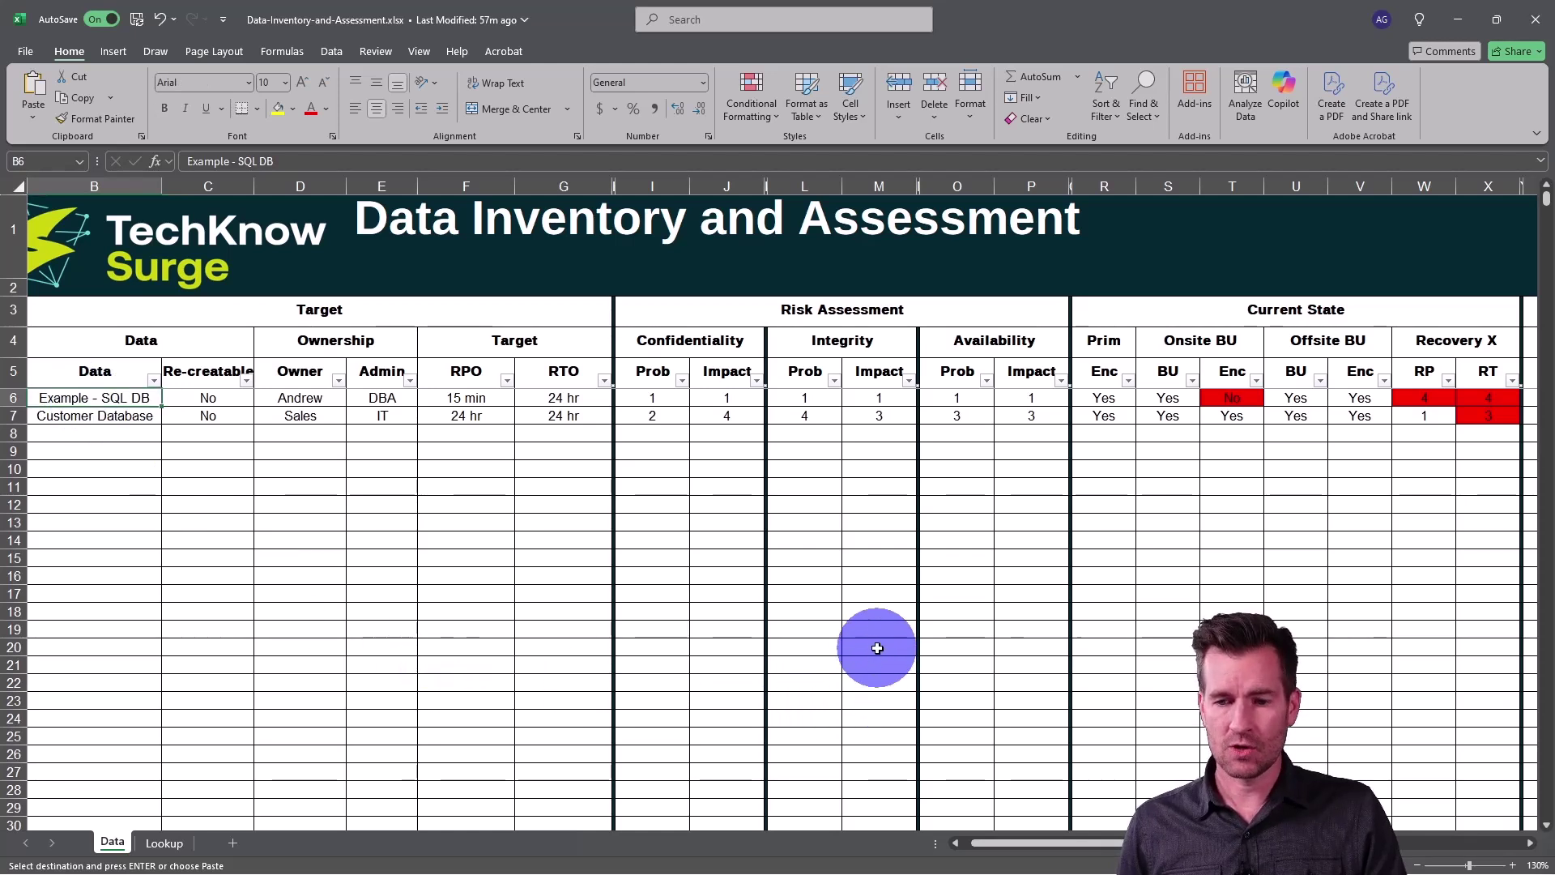
pyautogui.click(1095, 401)
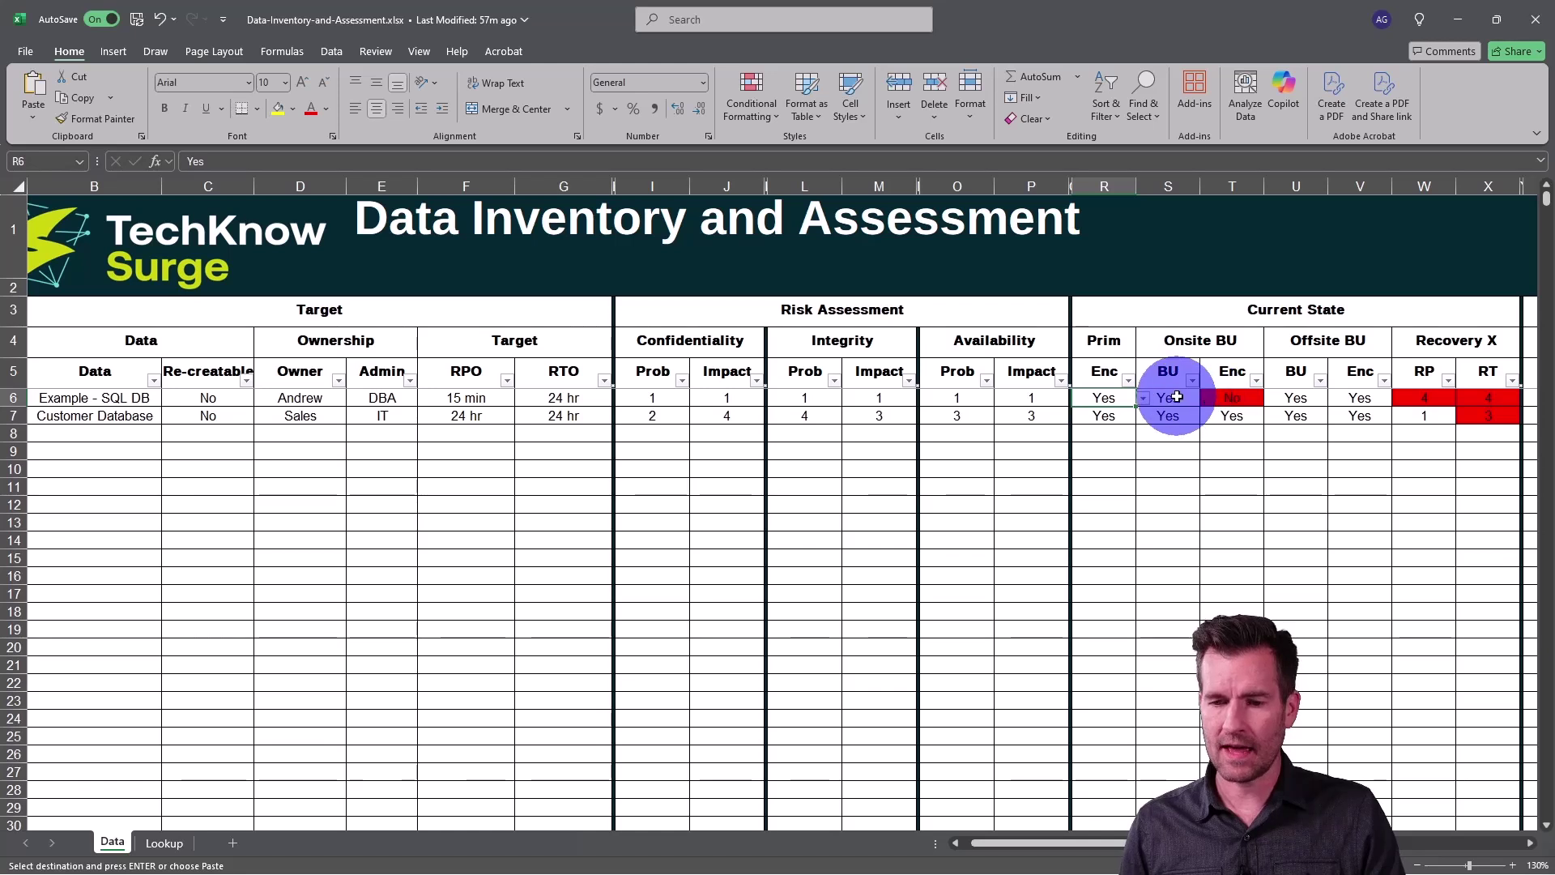
# - Examine the onsite and offsite backup and encryption status of the Example - SQL DB entry
pyautogui.click(1174, 338)
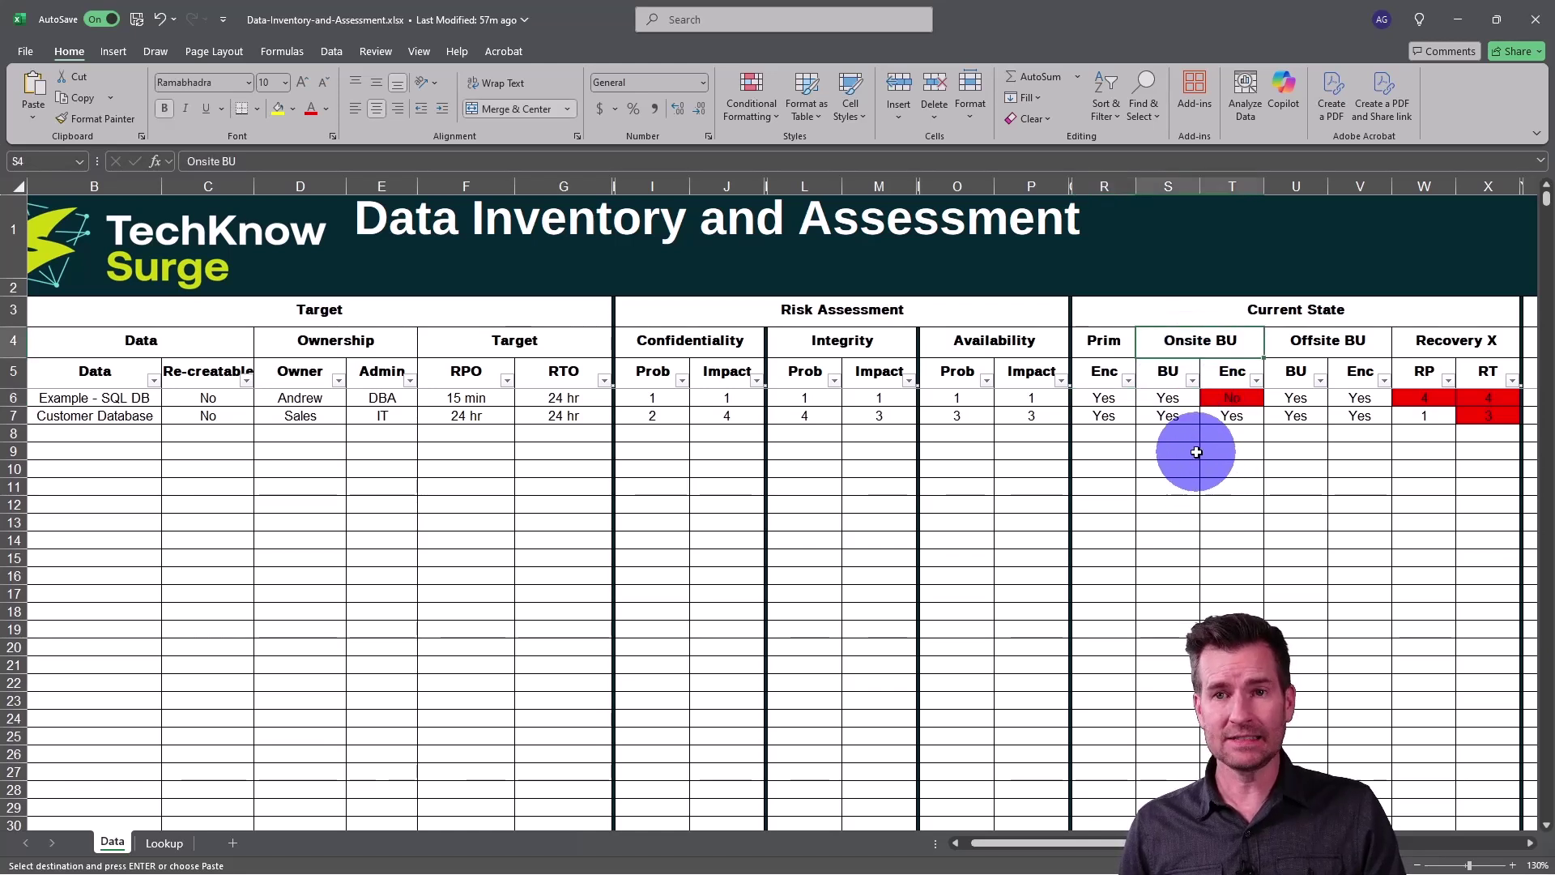
pyautogui.click(1166, 401)
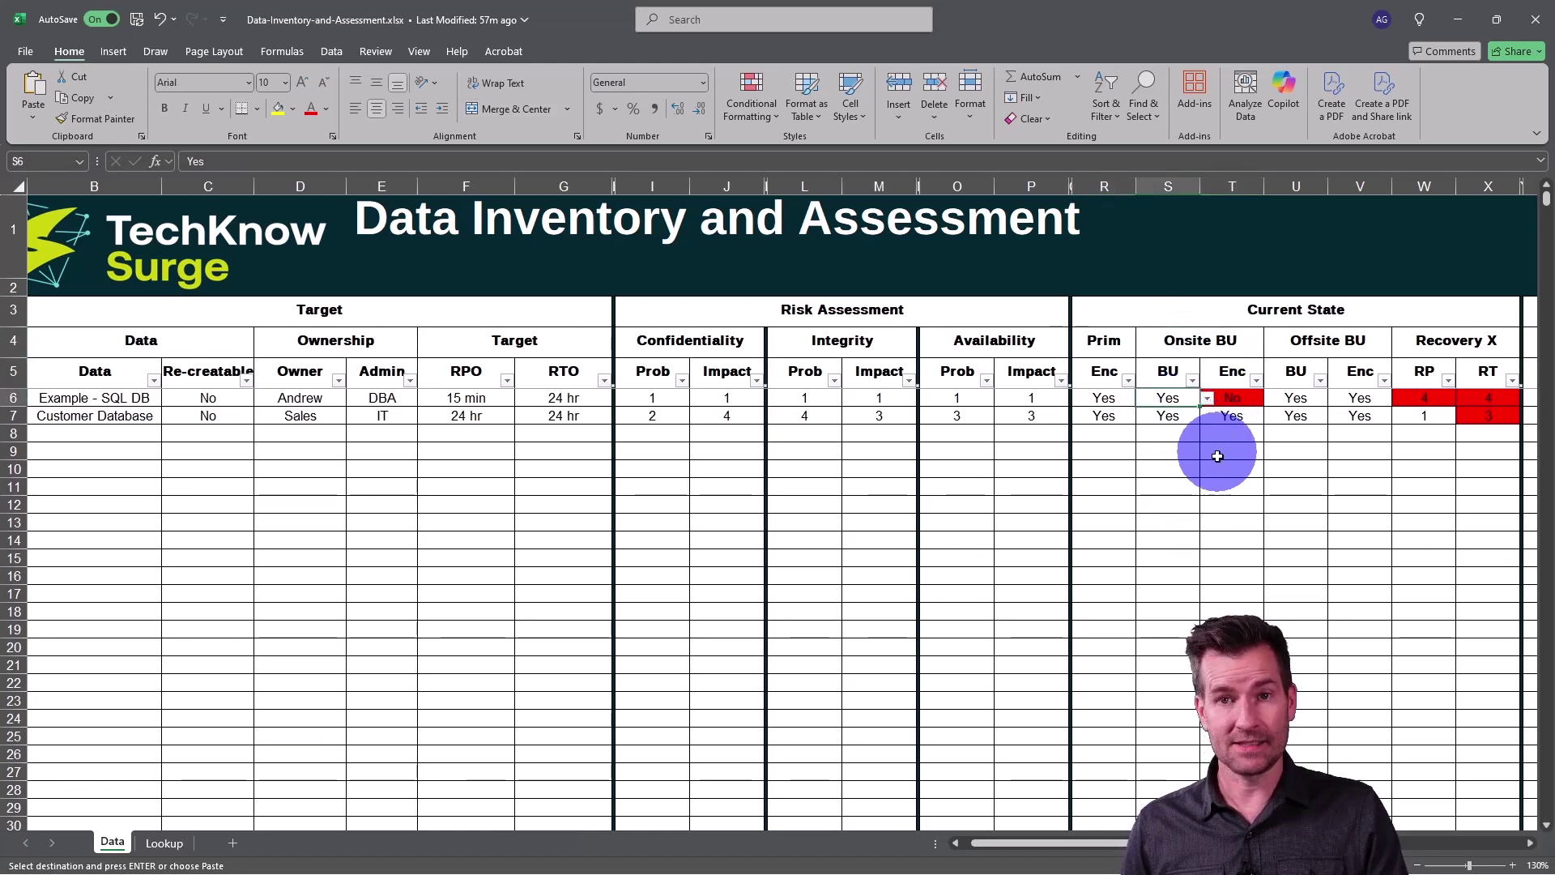
pyautogui.click(1239, 396)
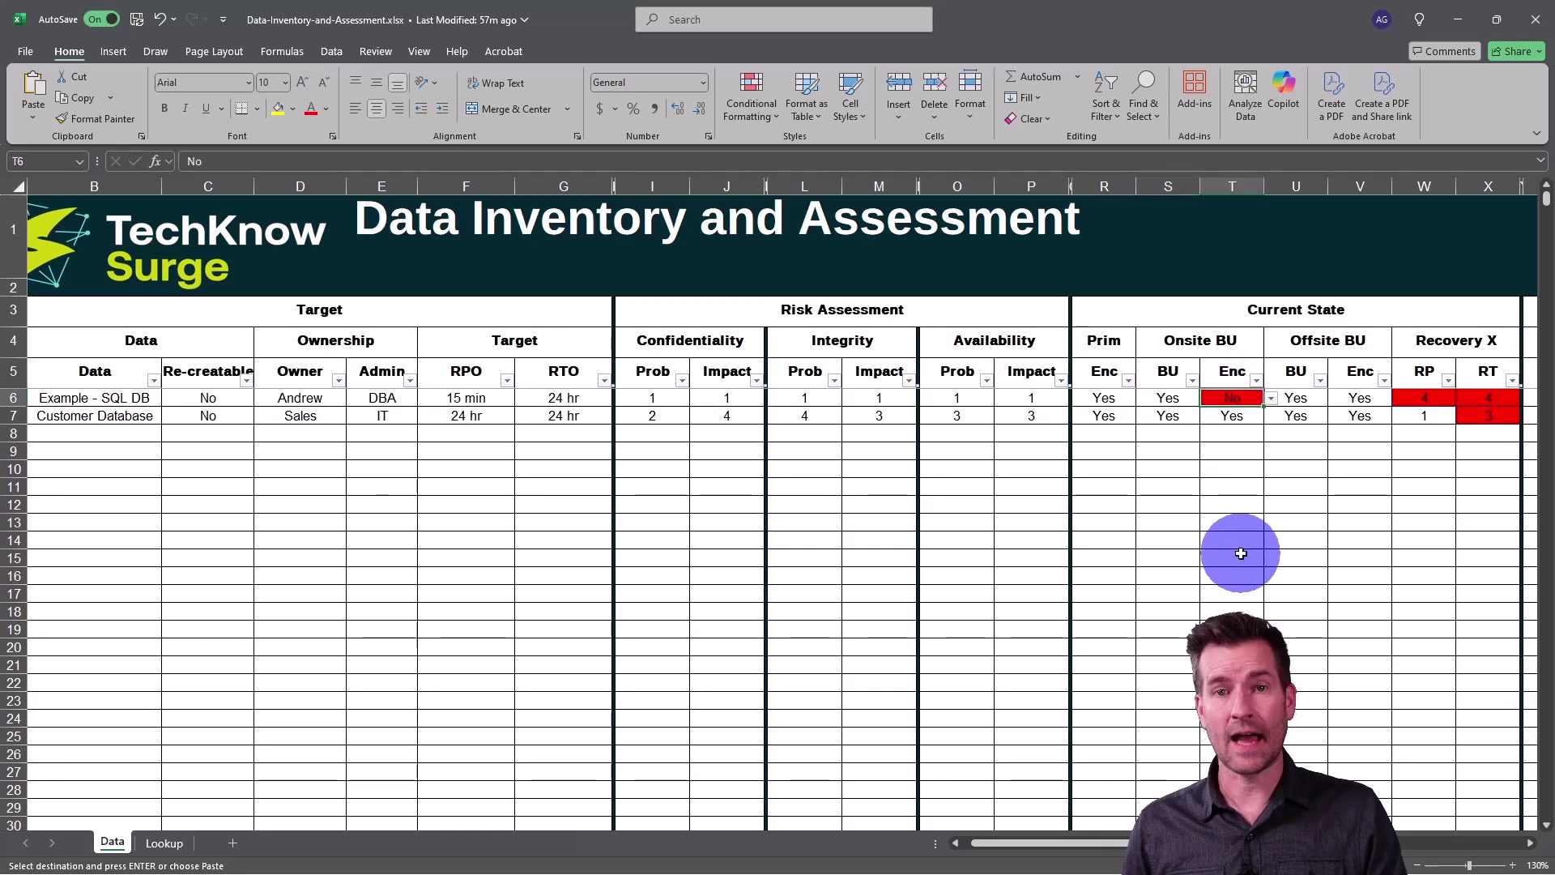
pyautogui.click(1309, 344)
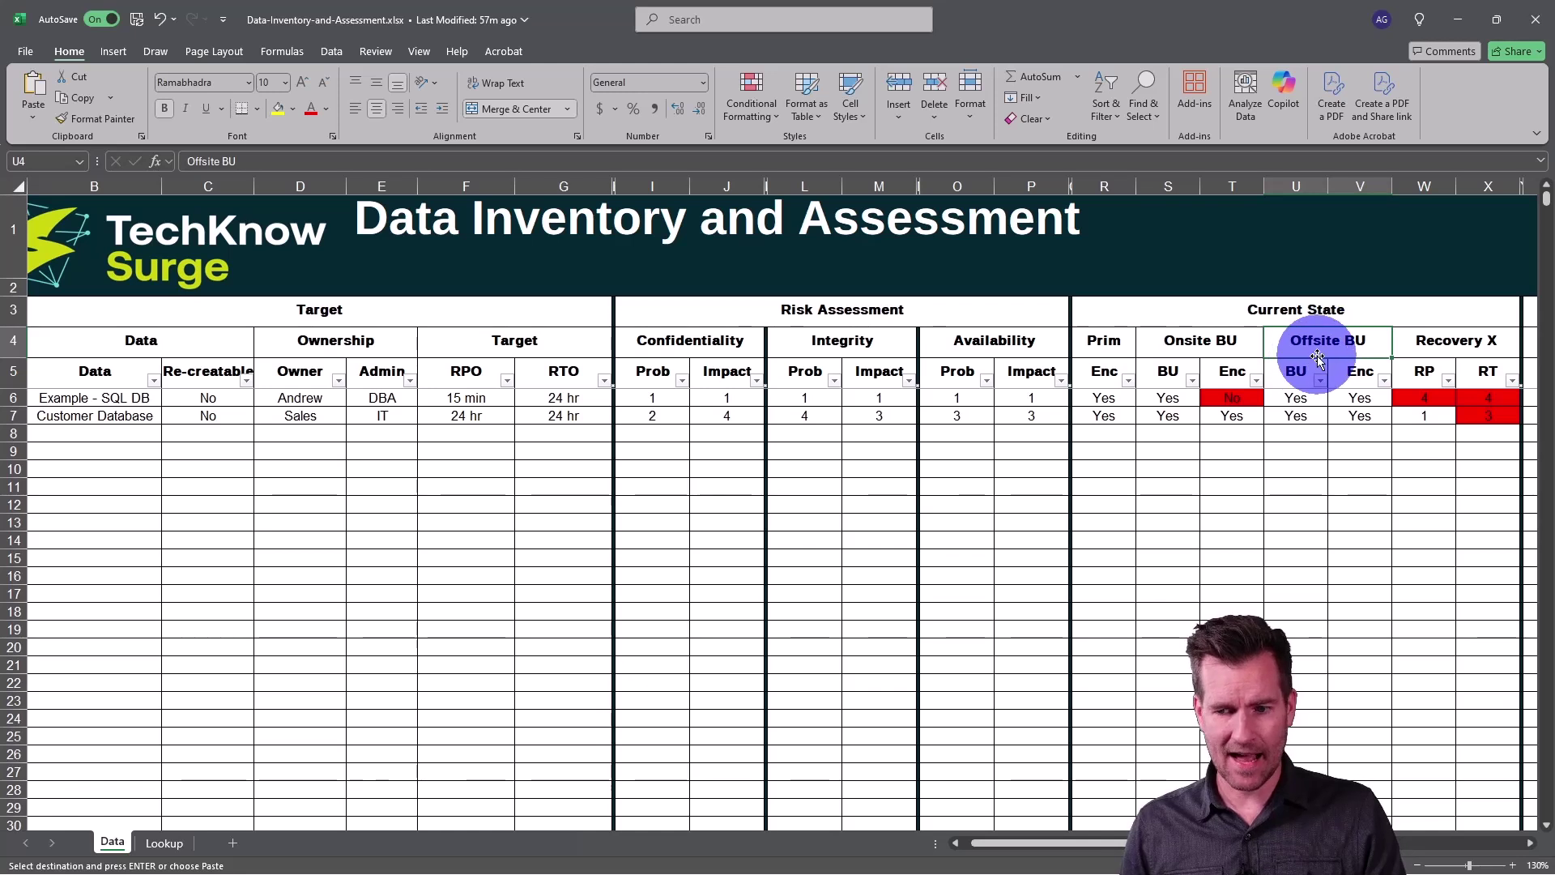
pyautogui.click(1296, 398)
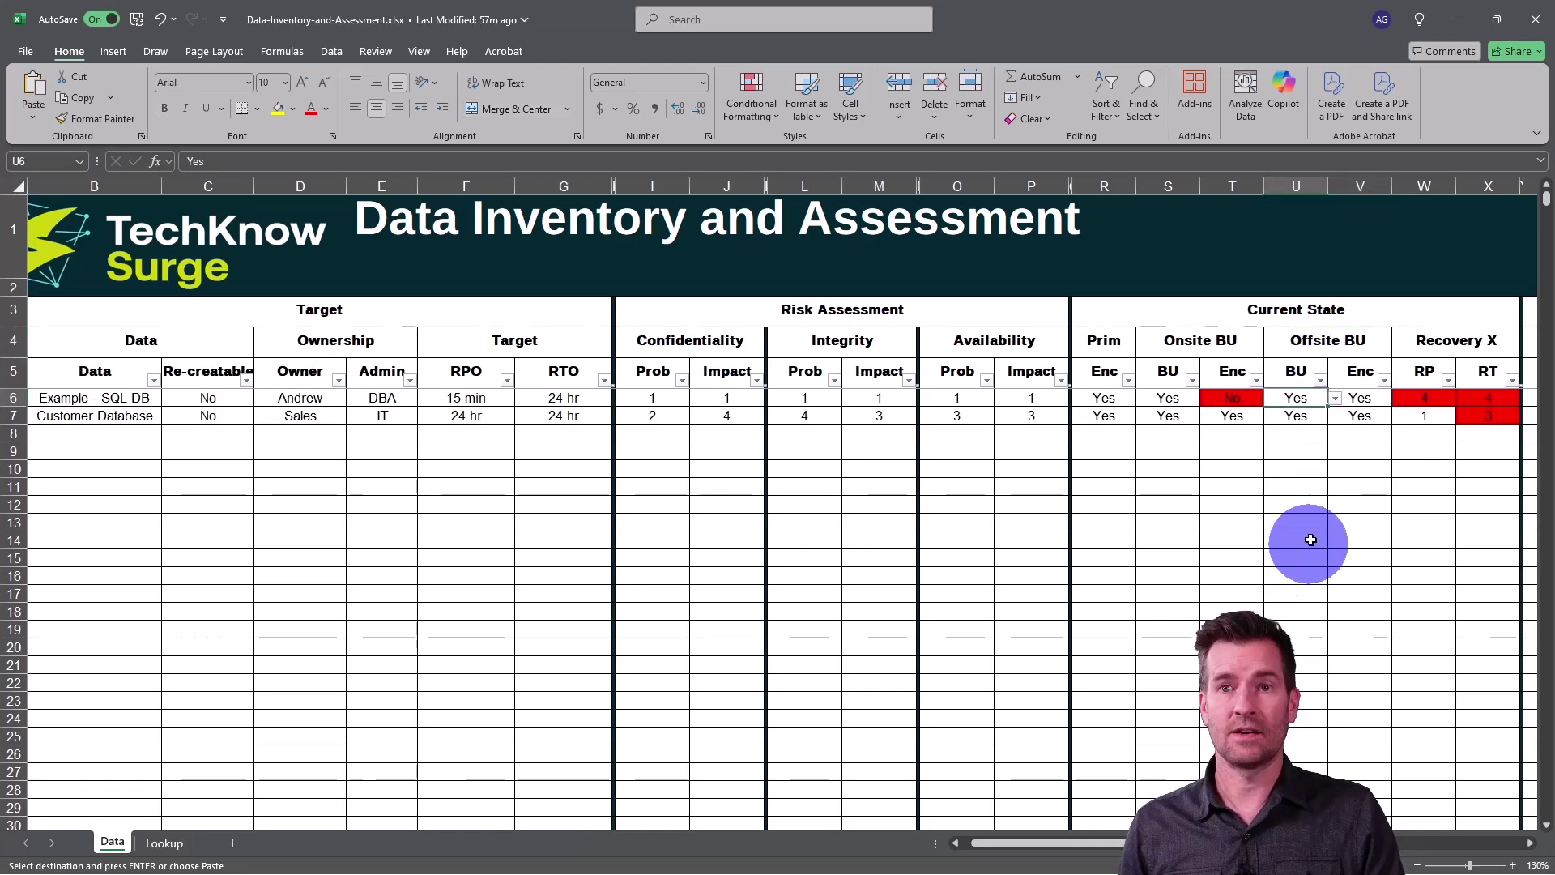
pyautogui.click(1357, 396)
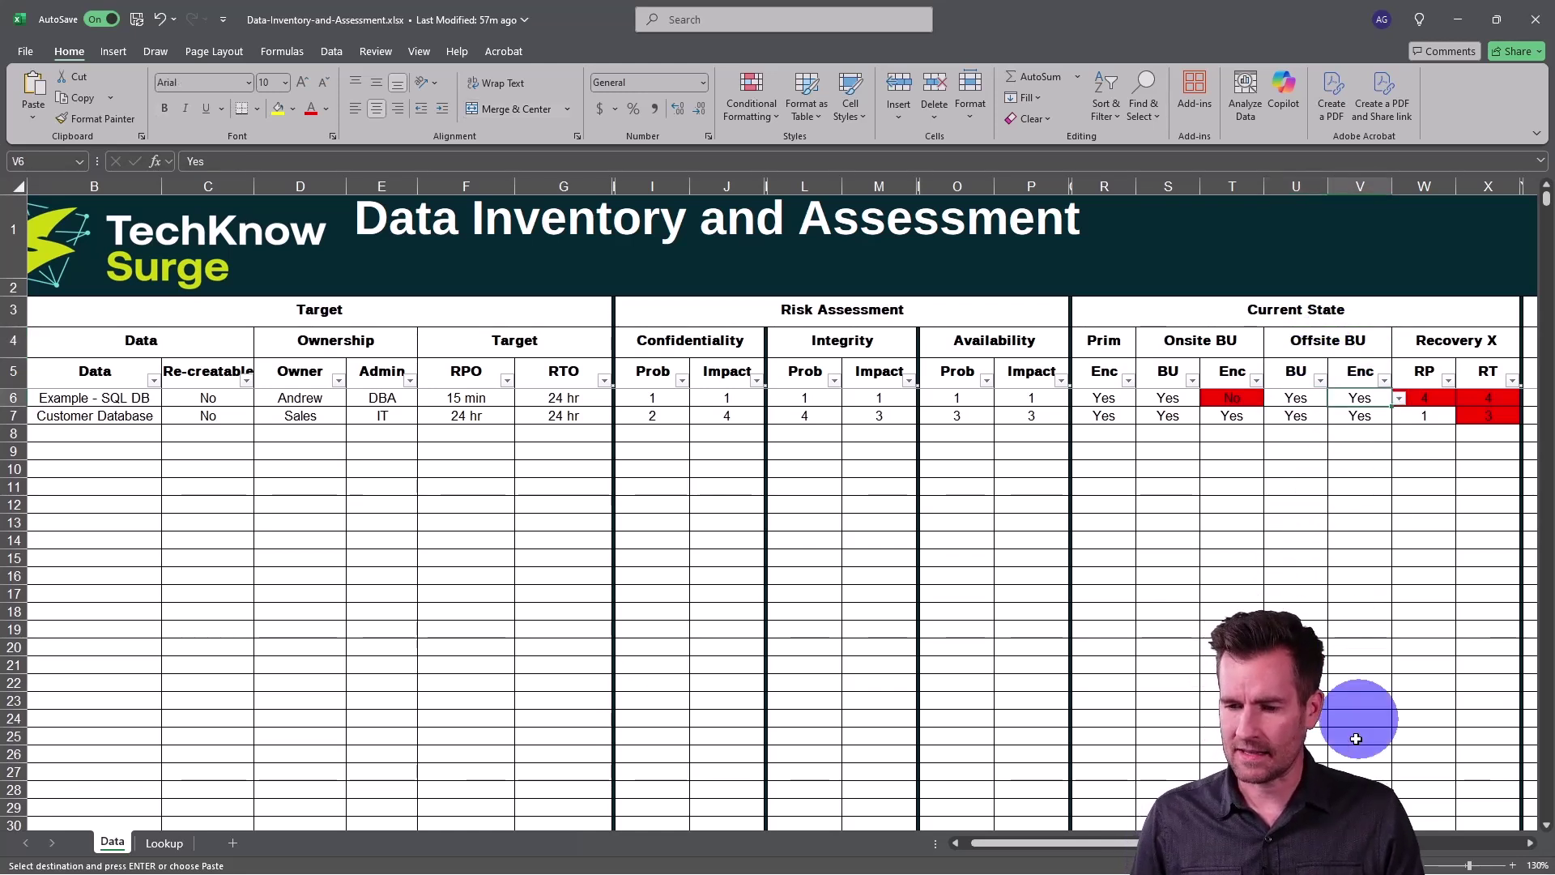
# - Compare the RPO target column with the Recovery X RP and RT columns
pyautogui.hscroll(3, 1296, 648)
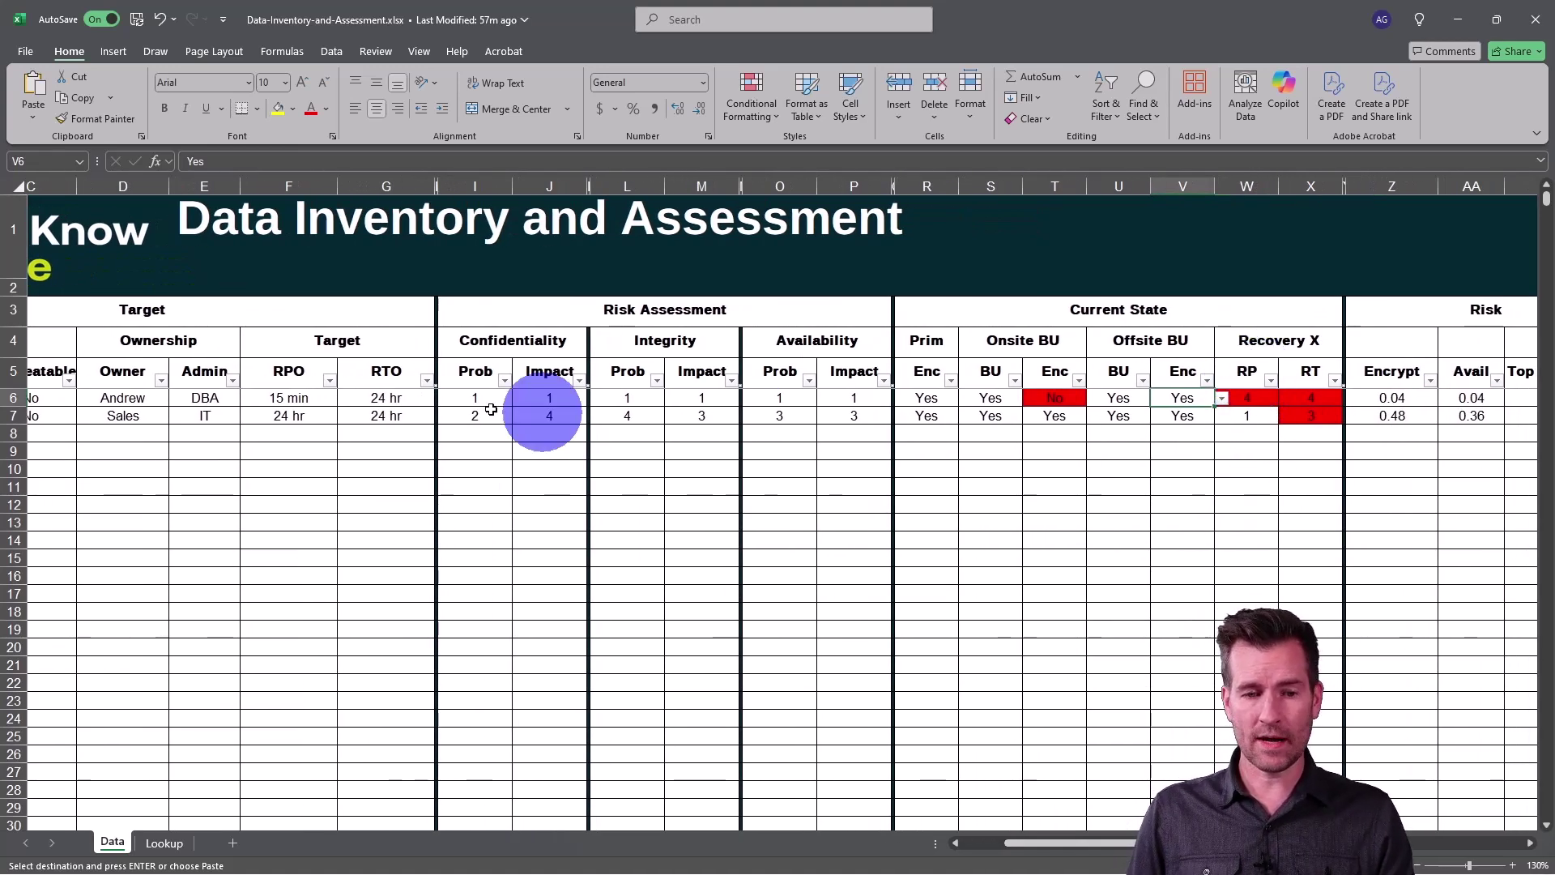
pyautogui.click(269, 383)
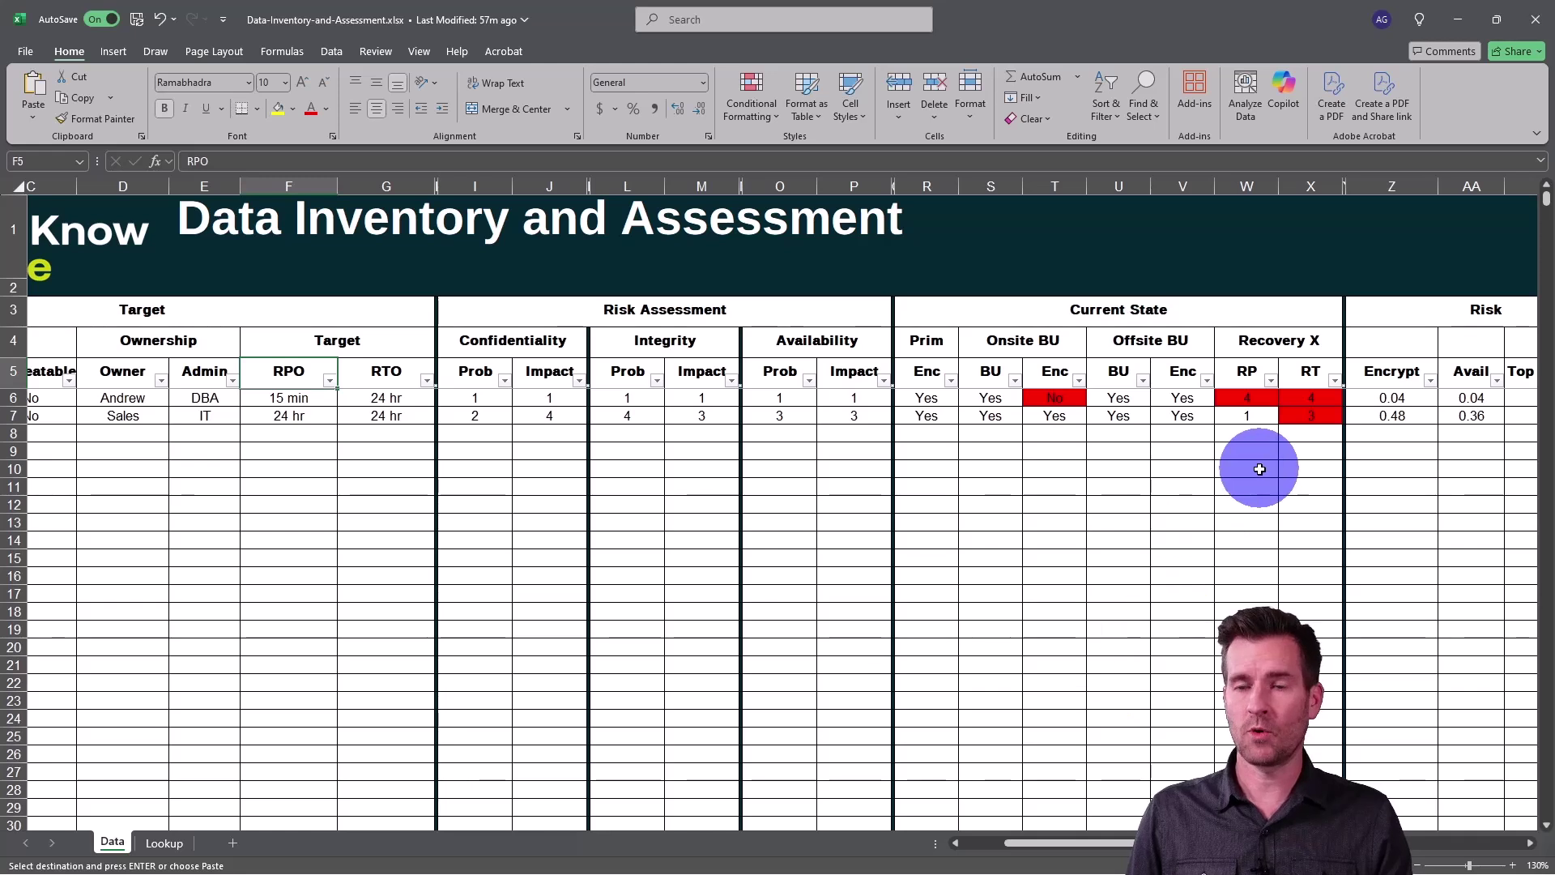
pyautogui.click(1303, 374)
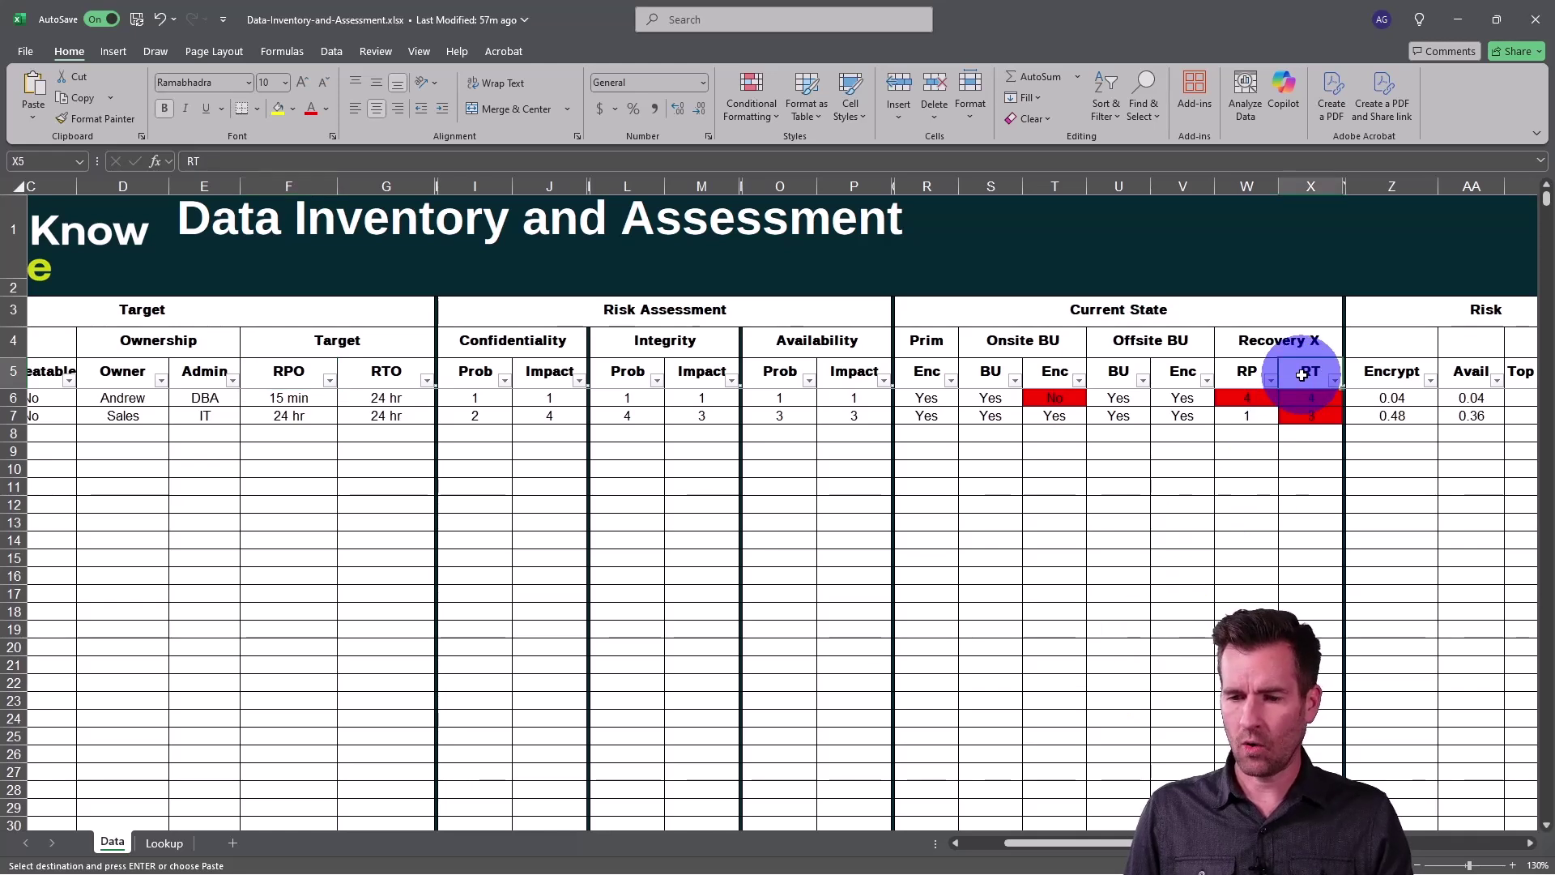
# - Set the Recovery X RP value of the Example - SQL DB entry to 3, after trying 1
pyautogui.click(1254, 400)
pyautogui.click(1286, 397)
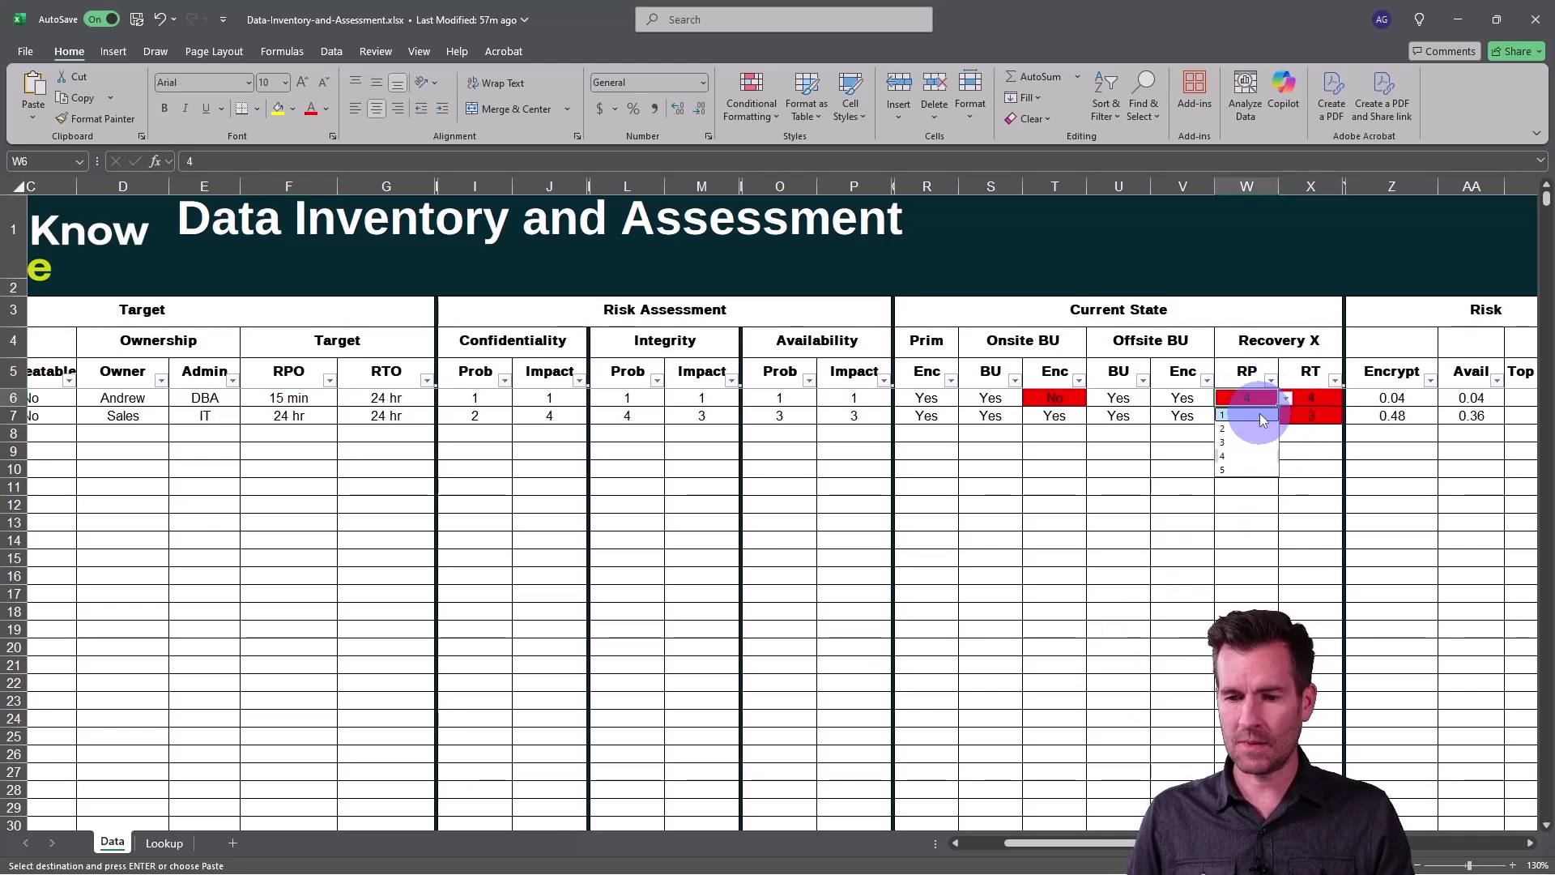
pyautogui.click(1260, 416)
pyautogui.click(1285, 398)
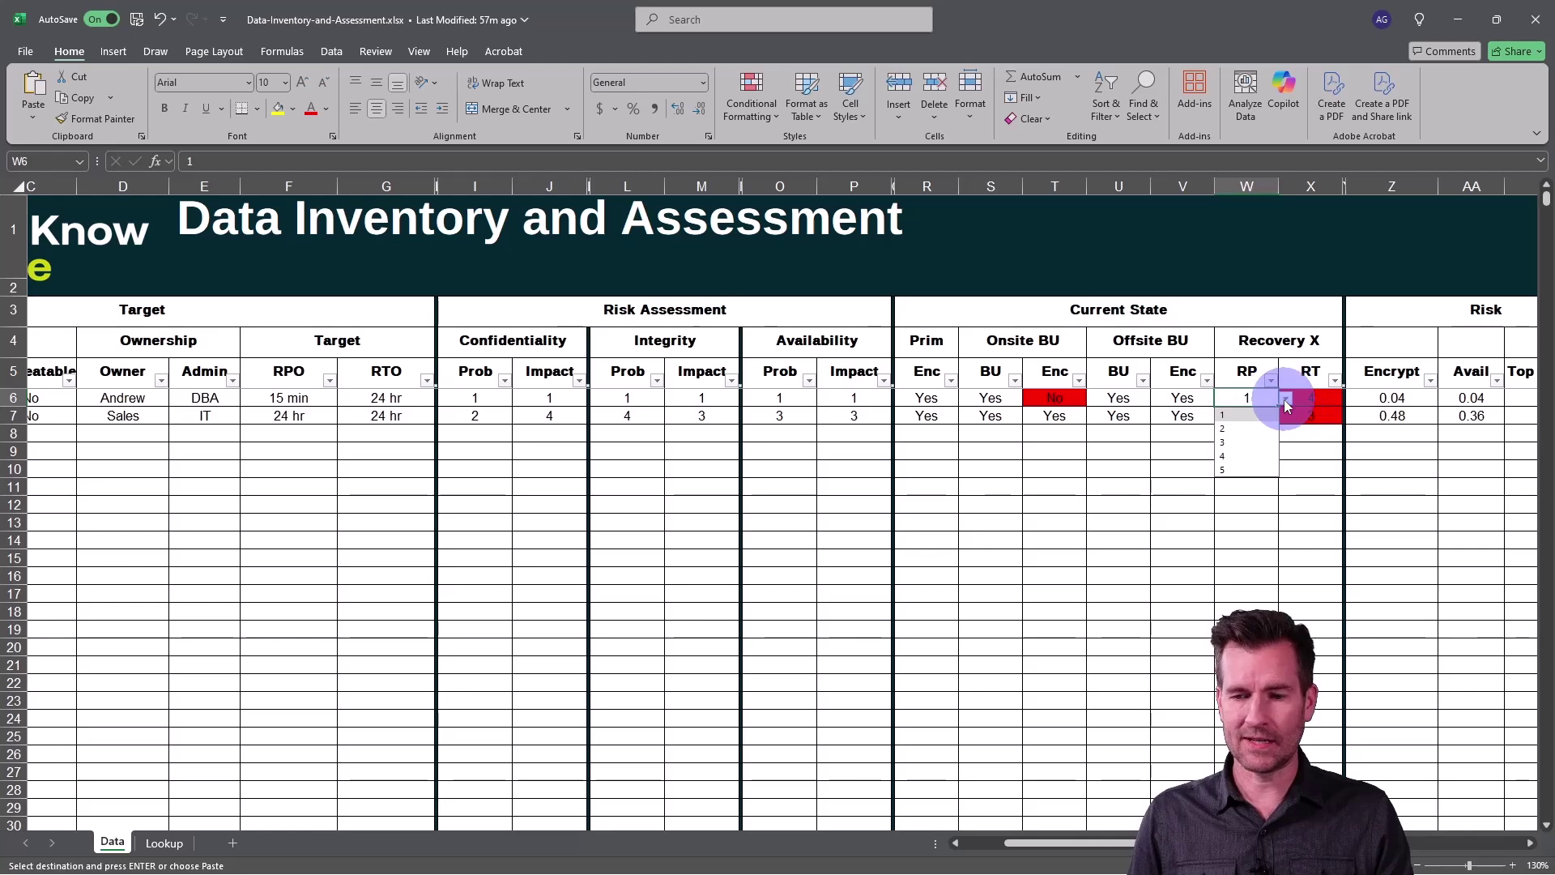
pyautogui.click(1251, 427)
pyautogui.click(1255, 441)
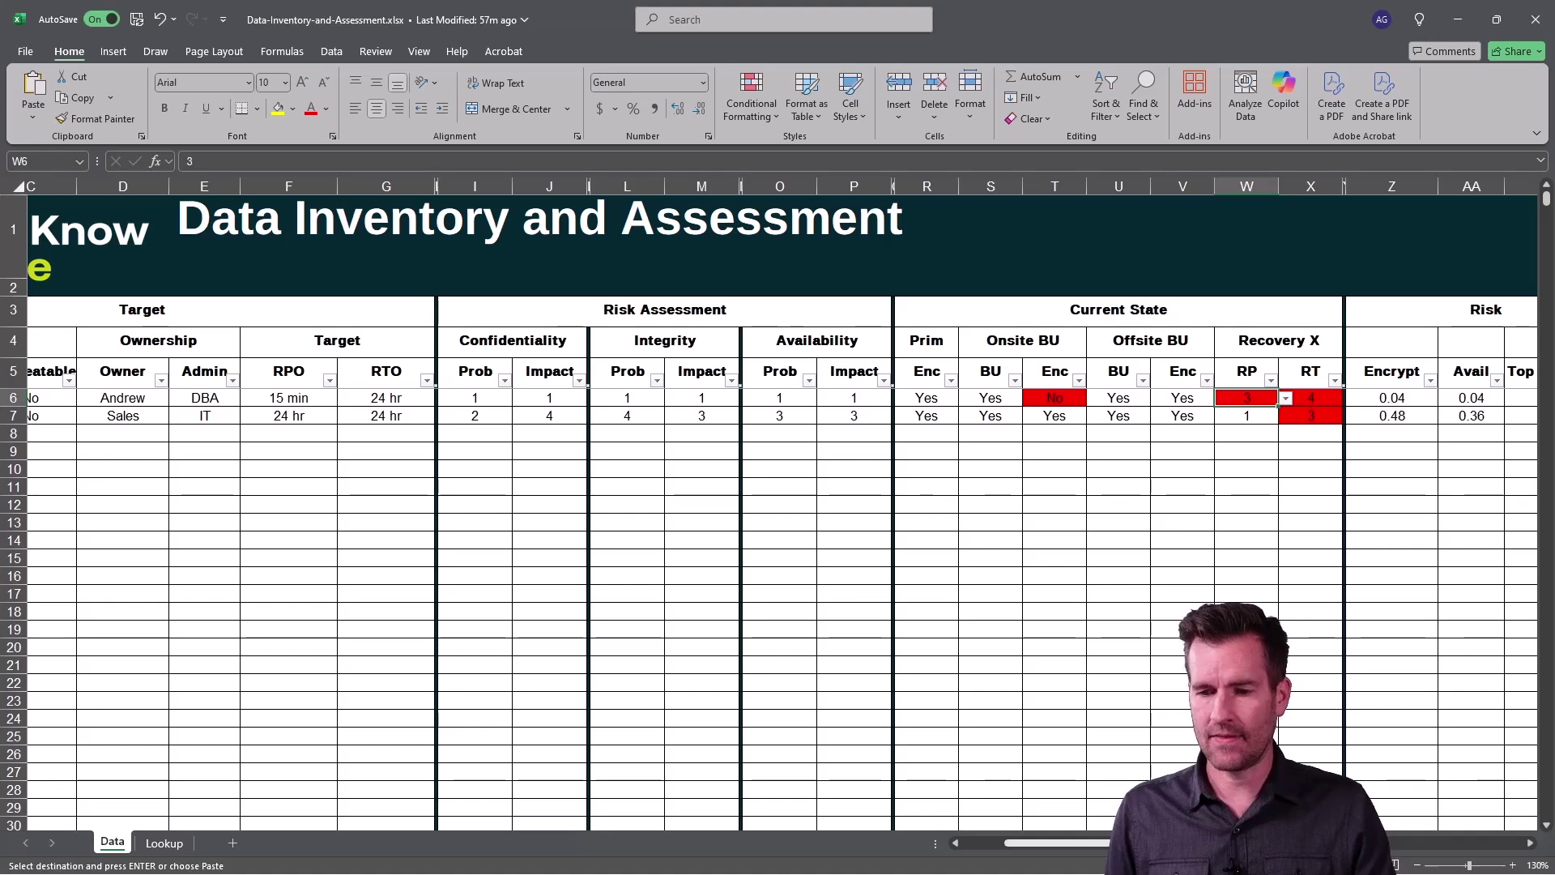
# - Examine the Encrypt and Avail risk scores of both entries, and review the sheet's title and listed data names
pyautogui.hscroll(3, 1128, 417)
pyautogui.moveTo(1069, 397); pyautogui.dragTo(1148, 414)
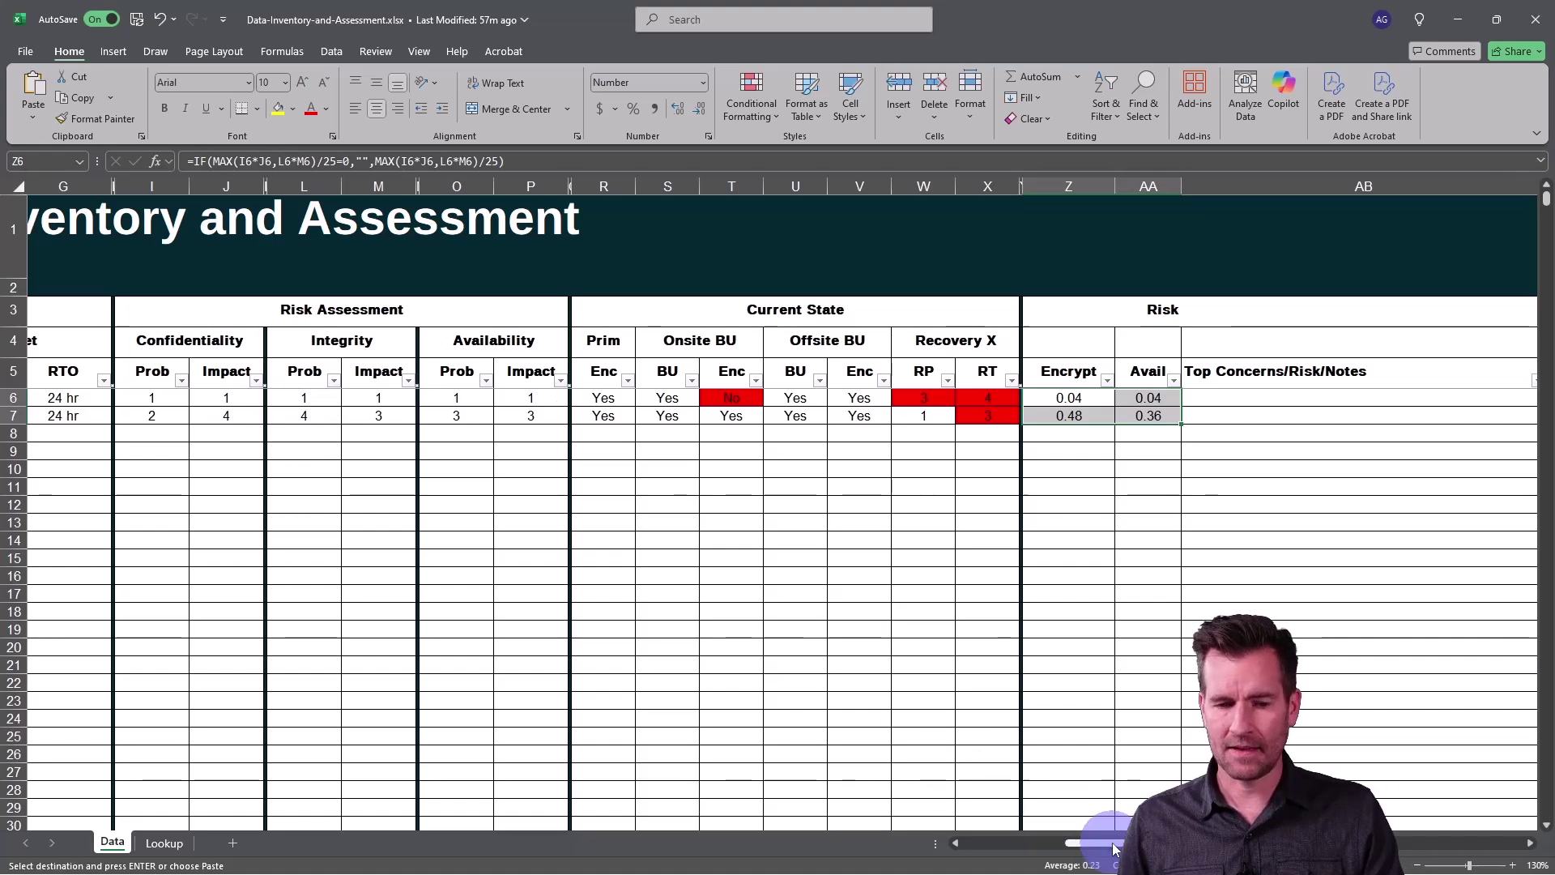
pyautogui.moveTo(1113, 845); pyautogui.dragTo(982, 843)
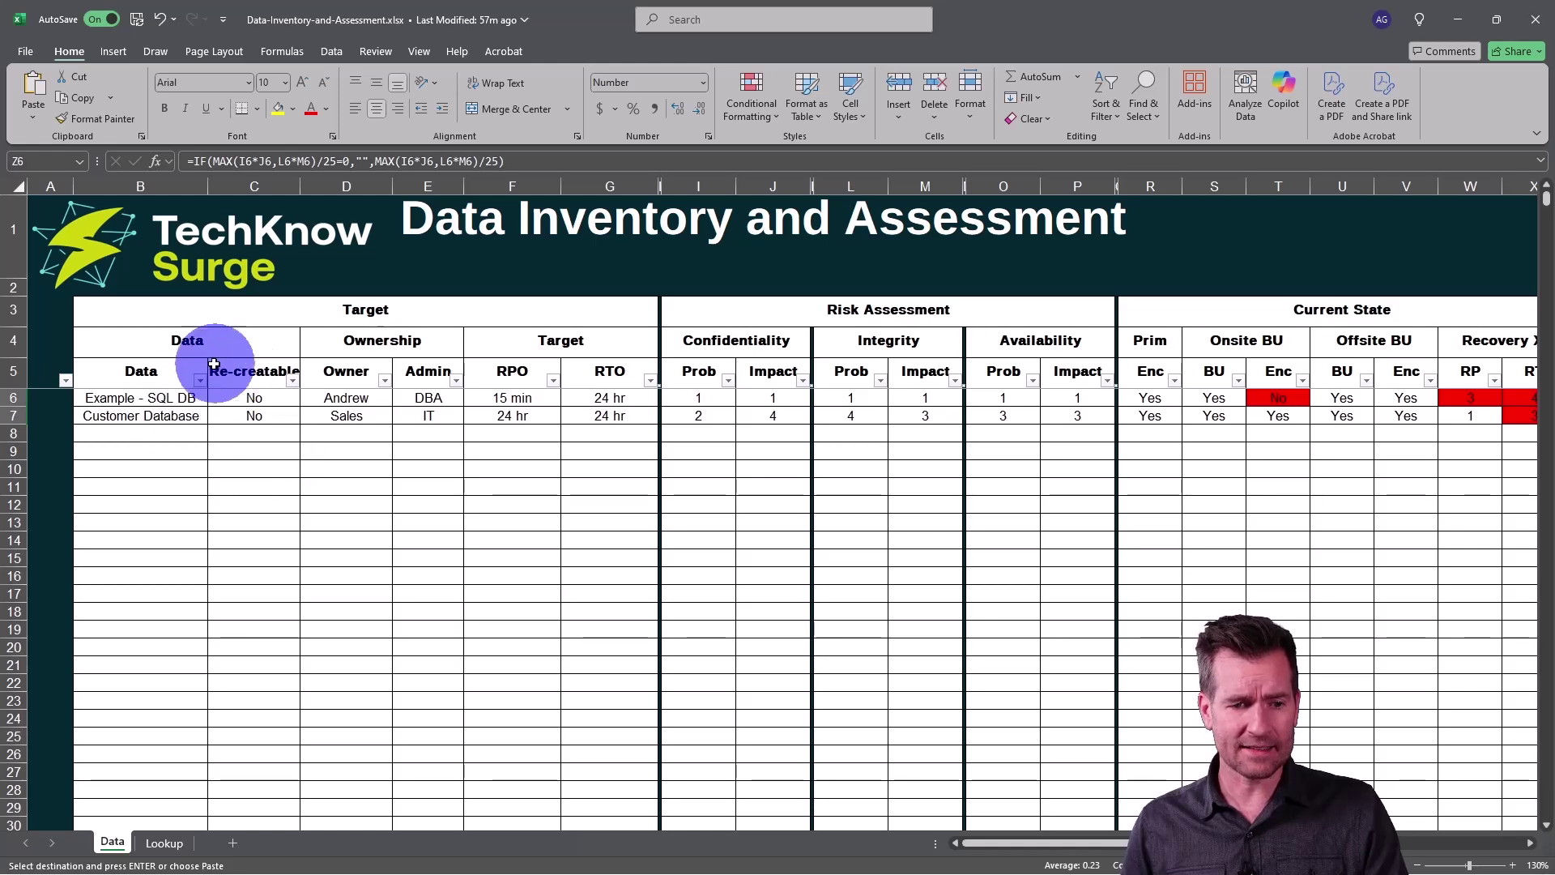
pyautogui.click(438, 243)
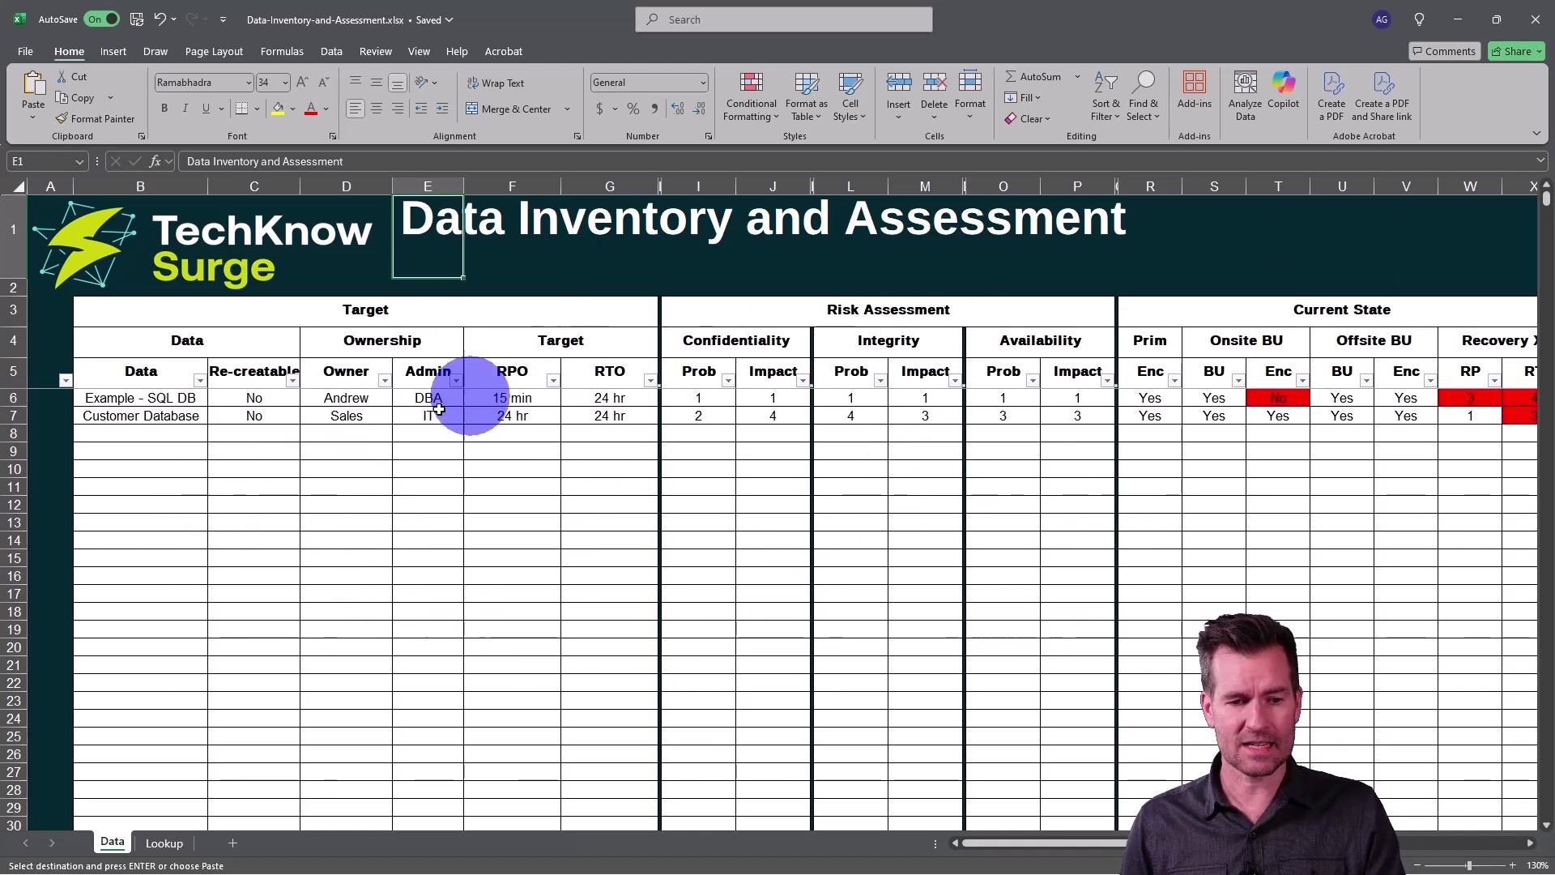
pyautogui.click(138, 398)
pyautogui.click(136, 416)
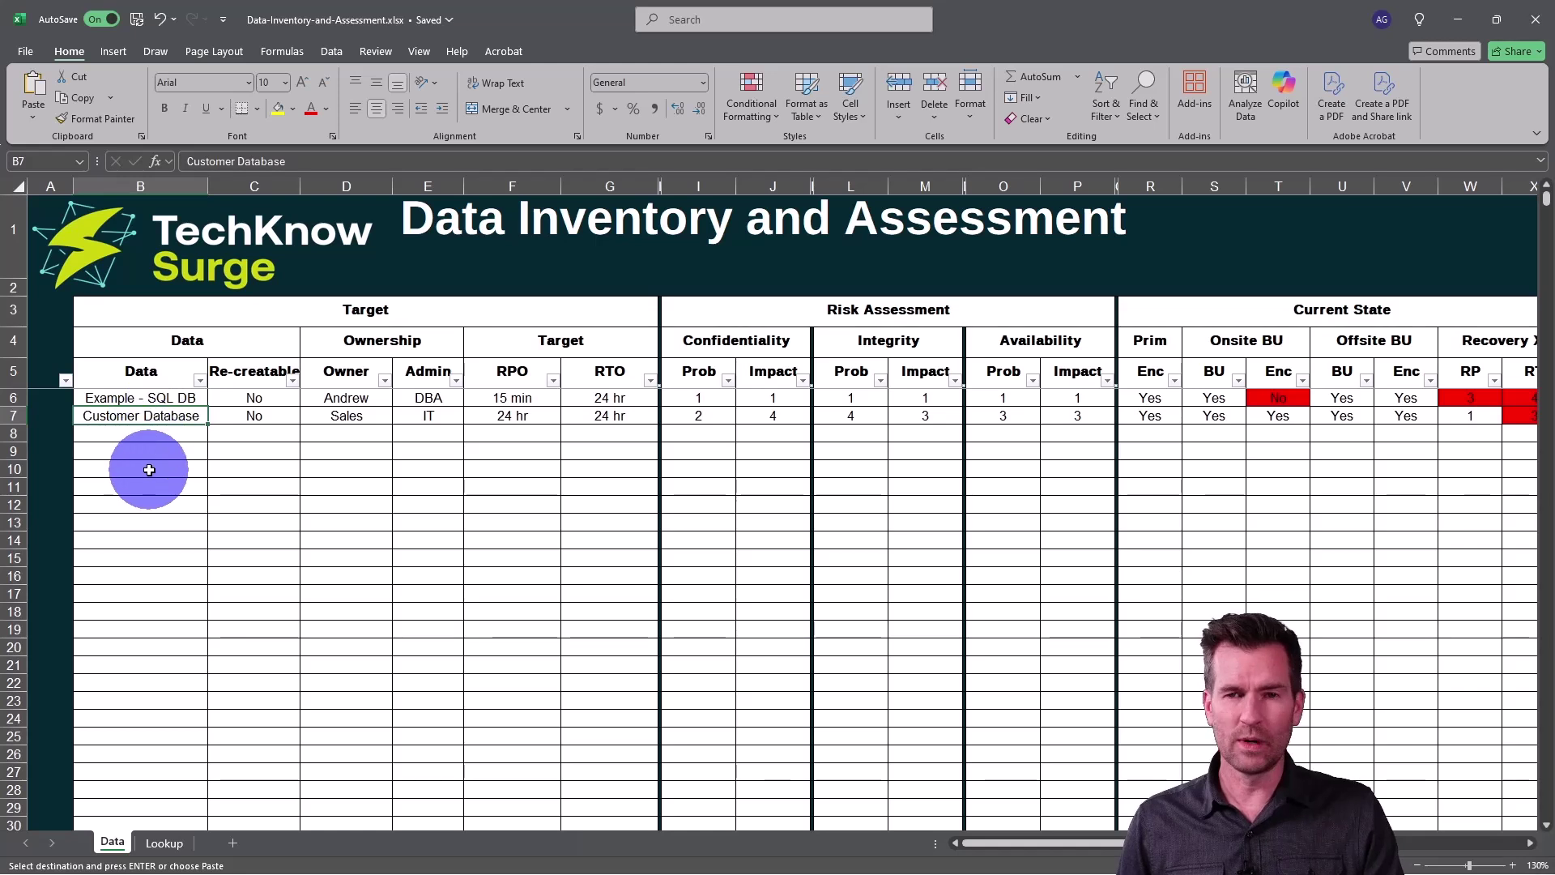